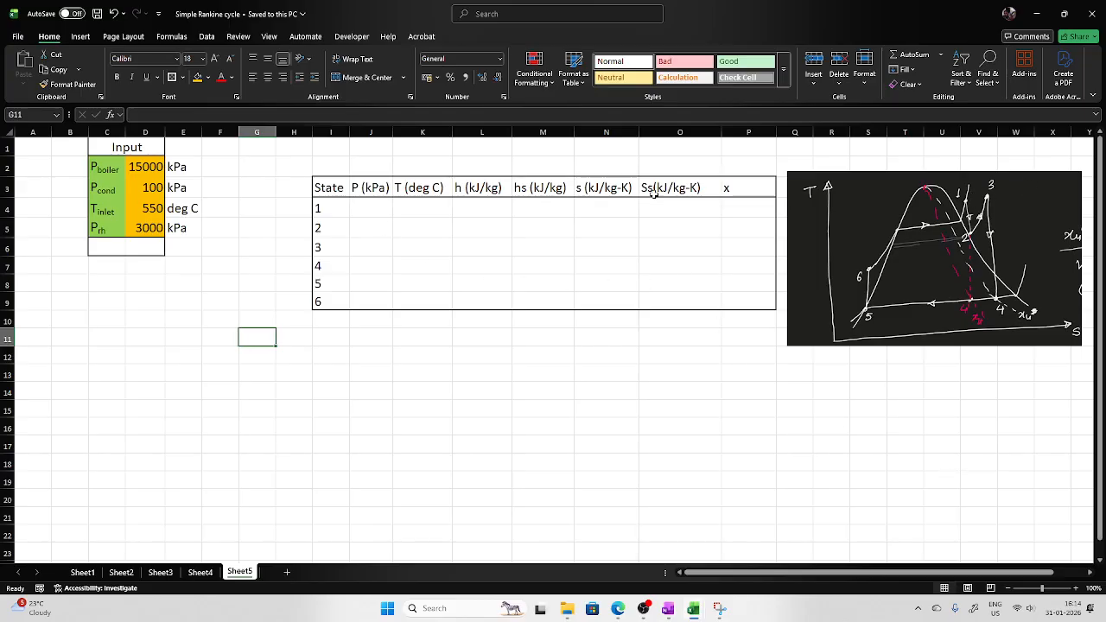
Set state 1's pressure in J4 as a formula referencing the boiler pressure cell D2.
click(356, 208)
text(=)
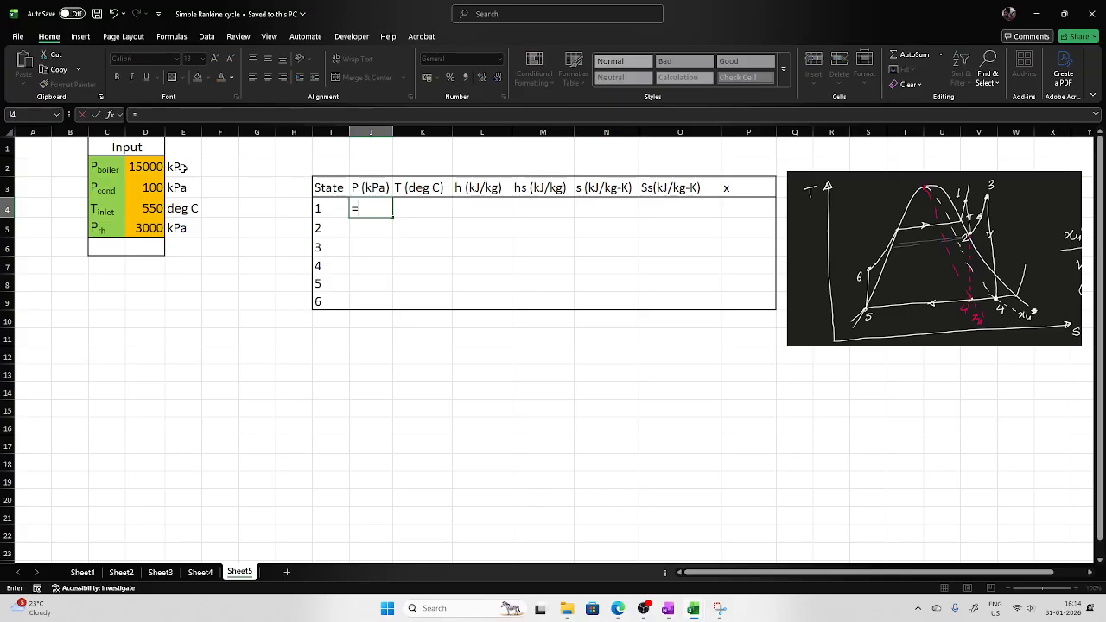
click(138, 169)
key(Return)
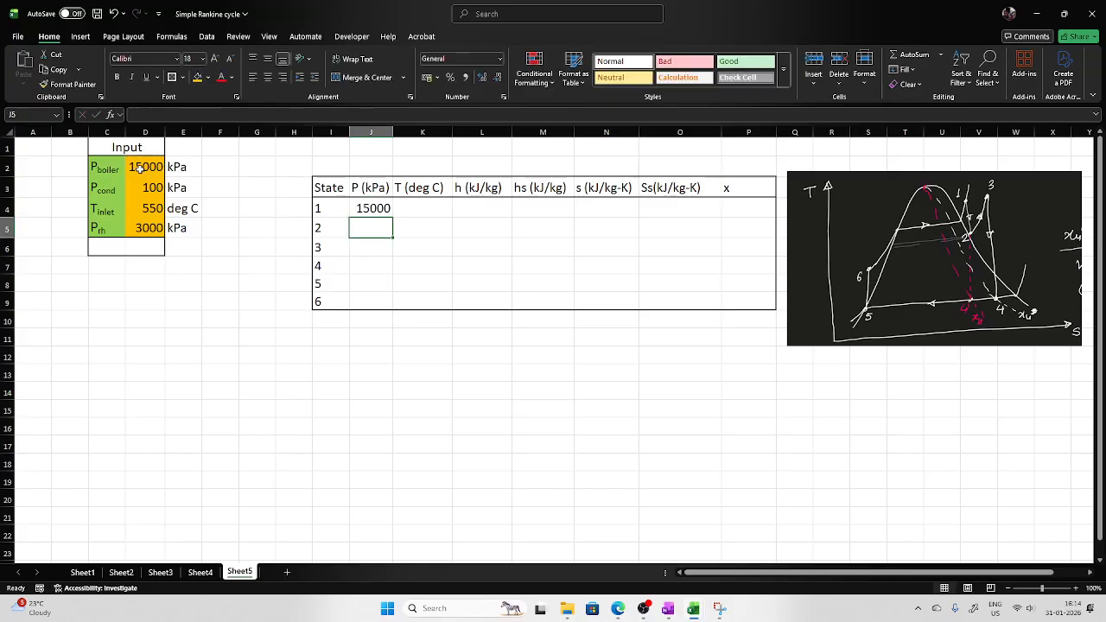
Set state 1's temperature in K4 as a formula referencing the inlet temperature cell D4.
click(419, 206)
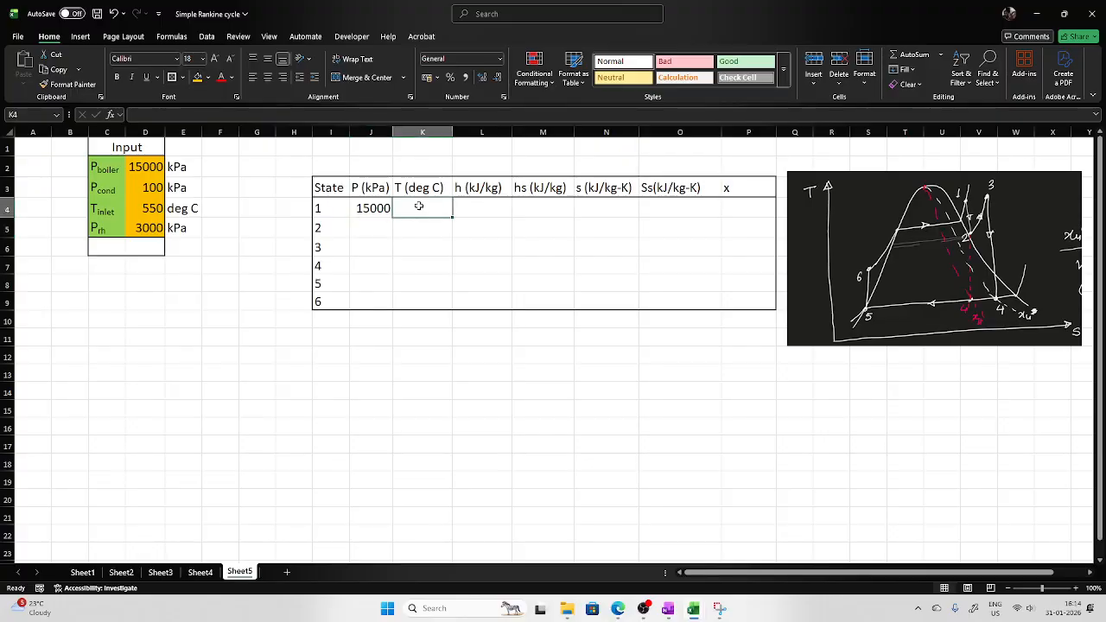
text(=)
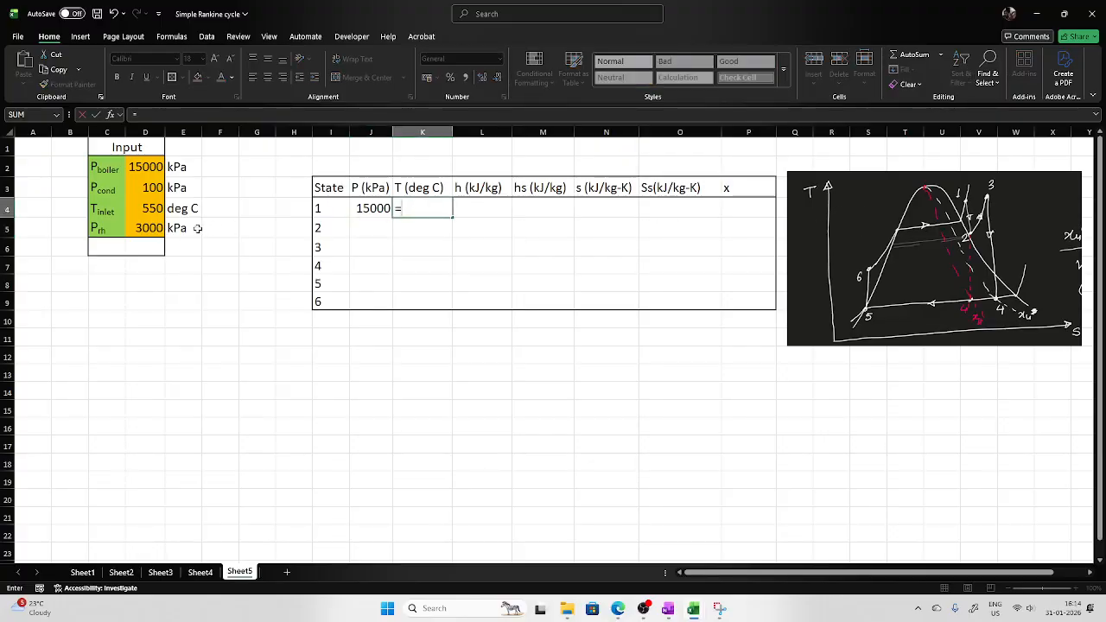
click(158, 208)
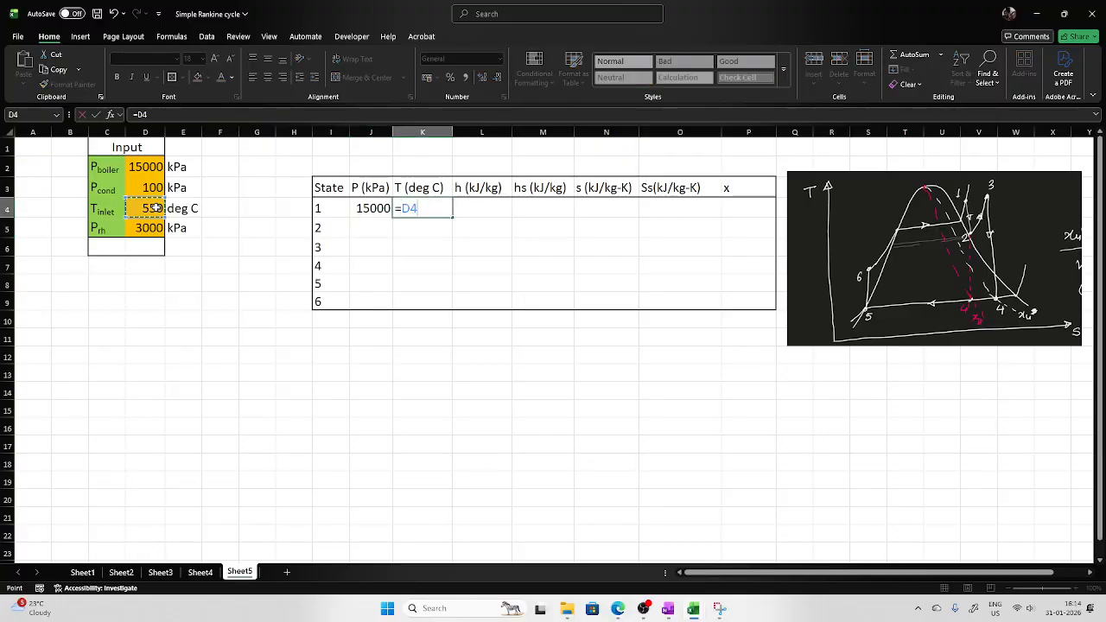
key(Return)
Compute state 1's enthalpy in L4 with =h_pT_H2O(J4,K4).
click(468, 206)
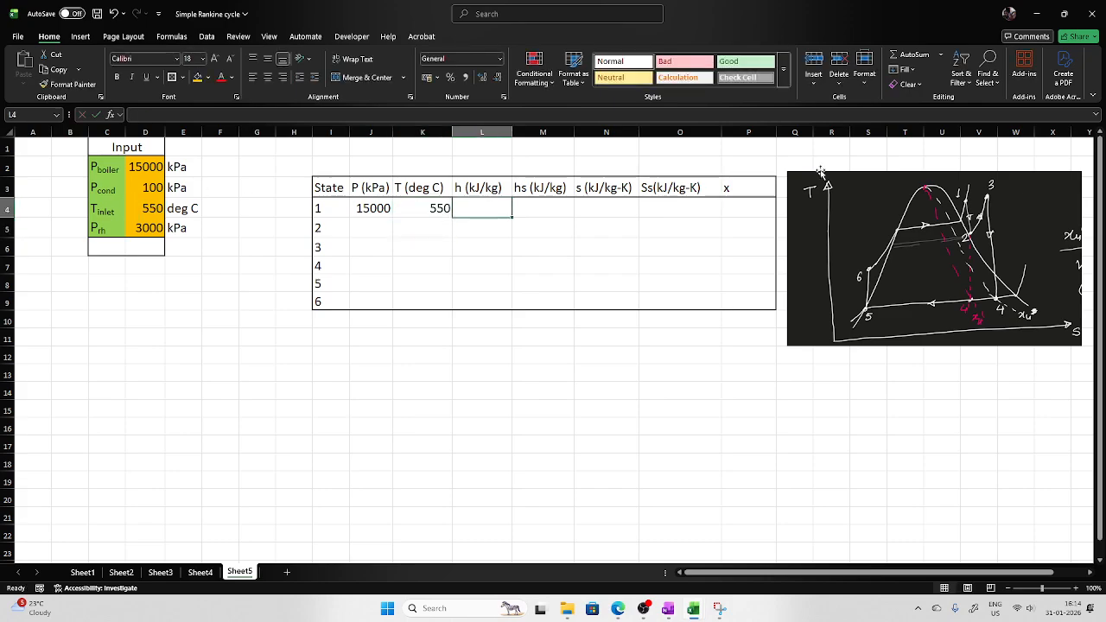
text(=gh)
key(BackSpace)
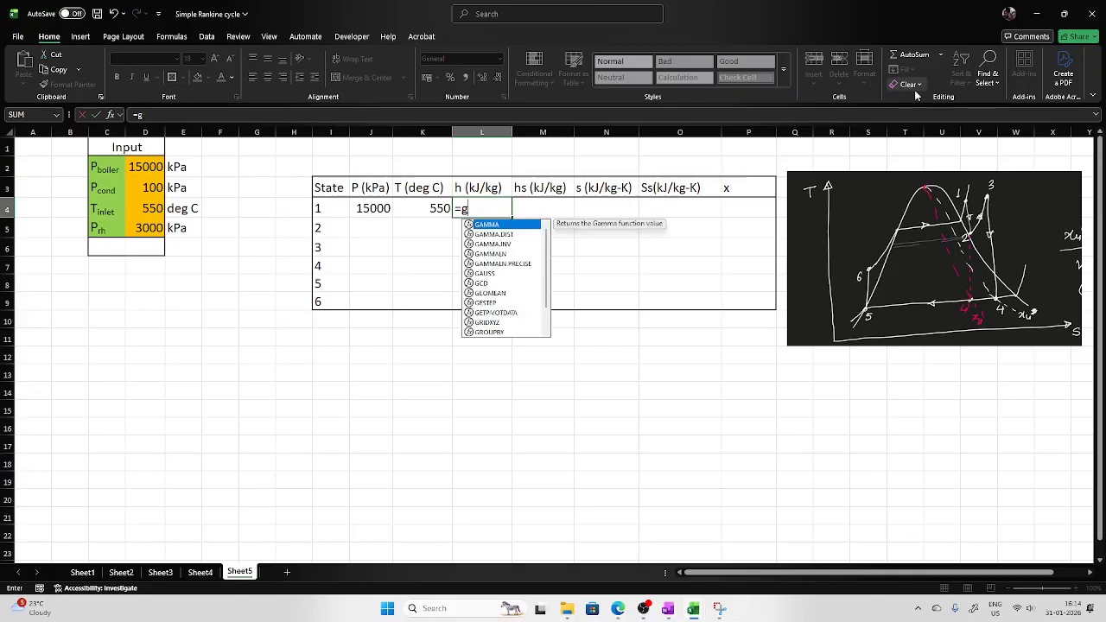
key(BackSpace)
text(h_pt)
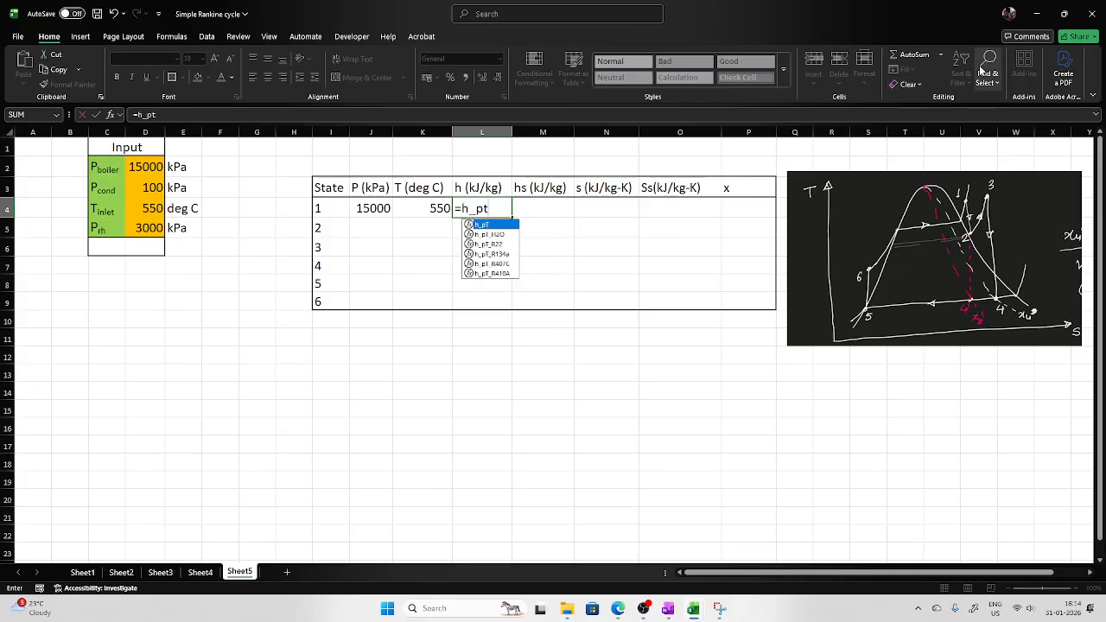
double_click(488, 235)
click(370, 208)
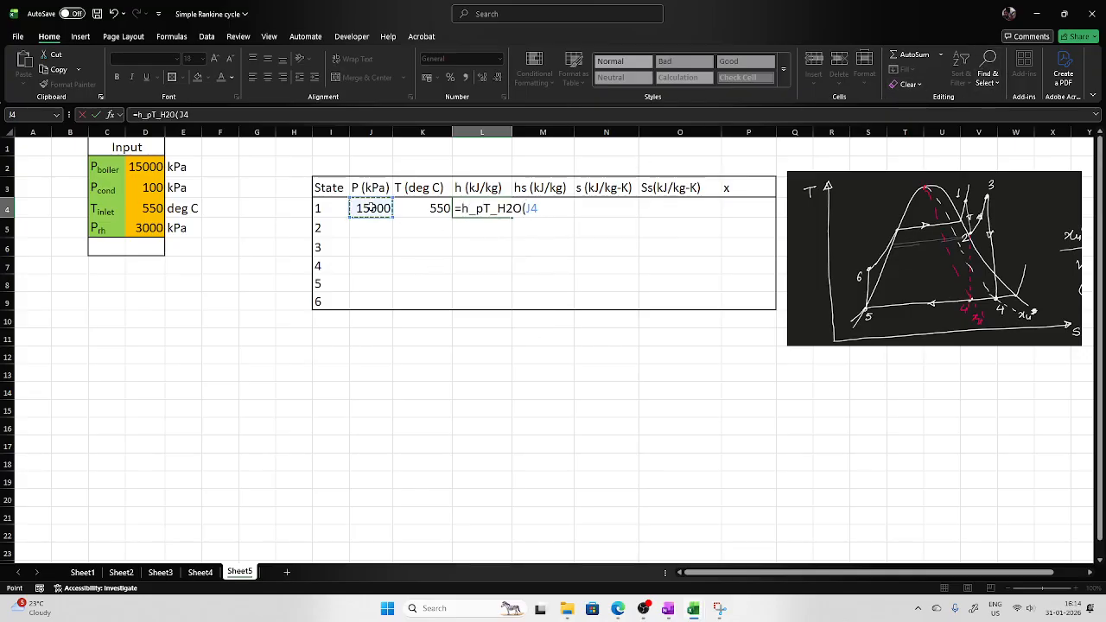
text(,)
click(423, 208)
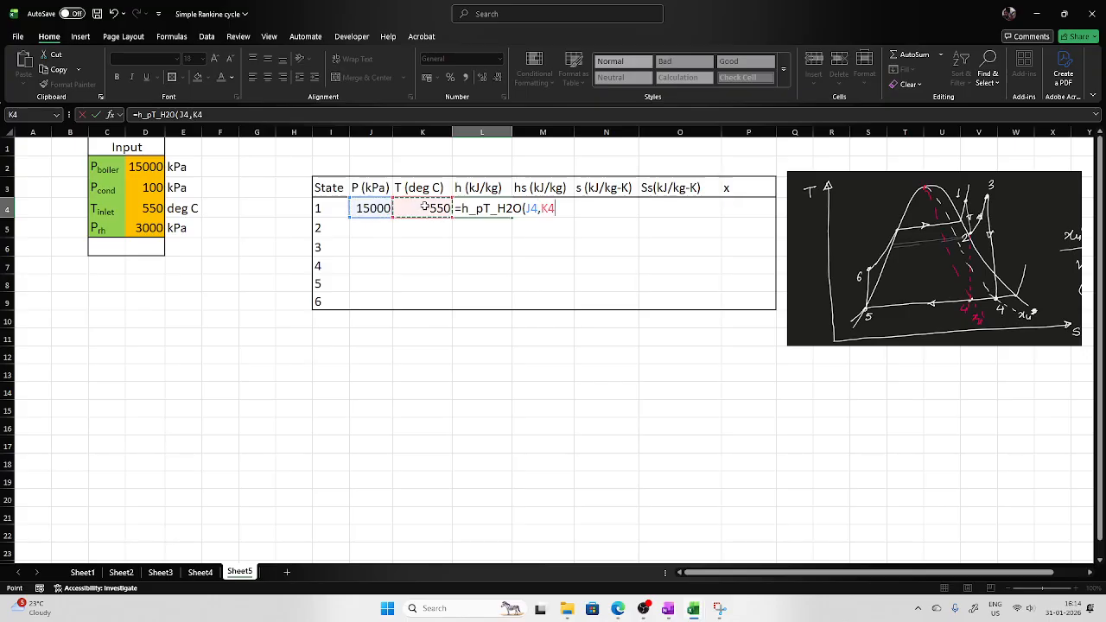
text())
key(Return)
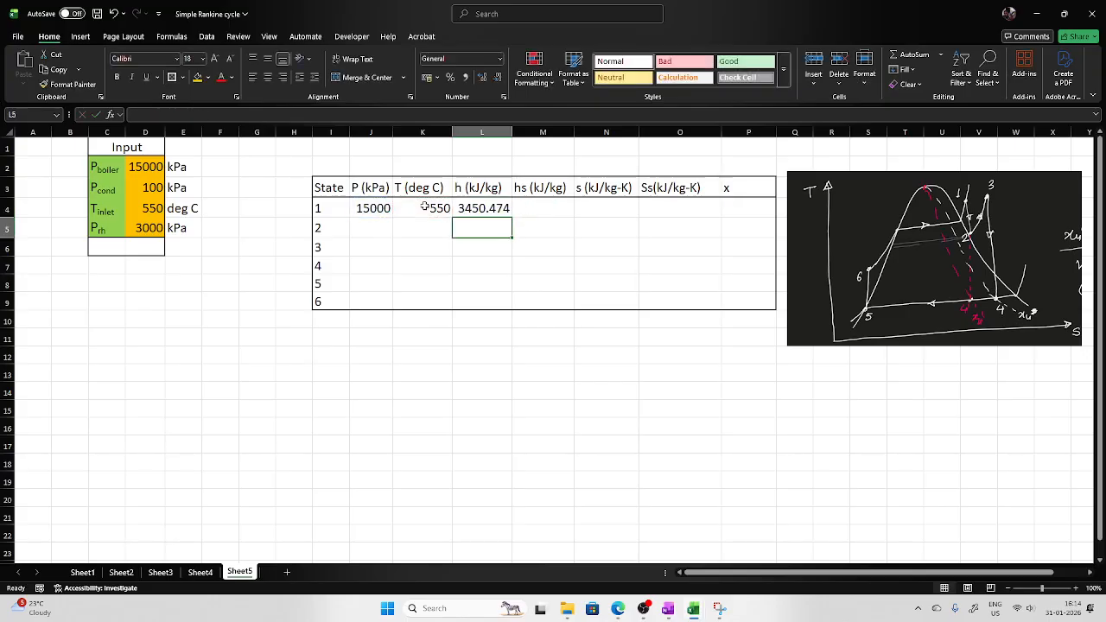
Compute state 1's entropy in N4 with =s_pT_H2O(J4,K4).
click(603, 204)
text(=)
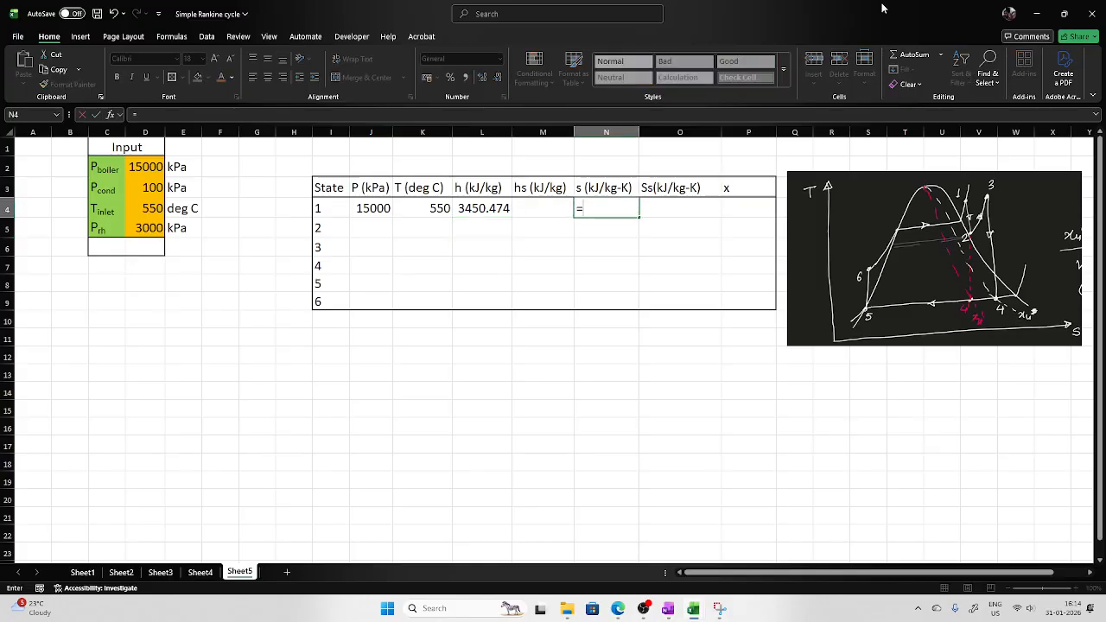
text(s)
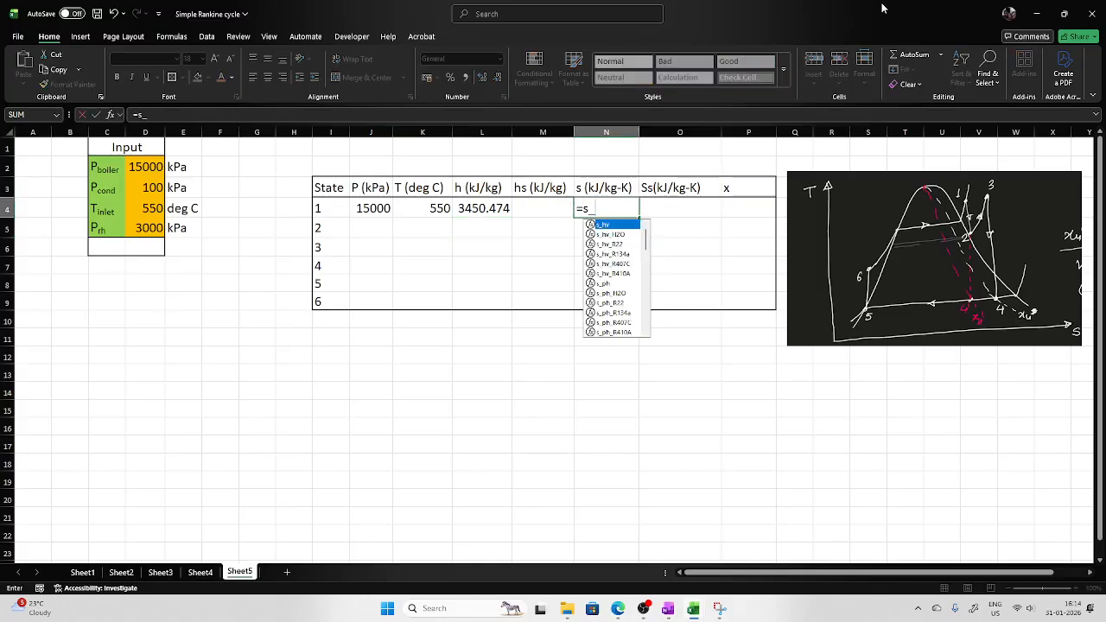
text(_pt)
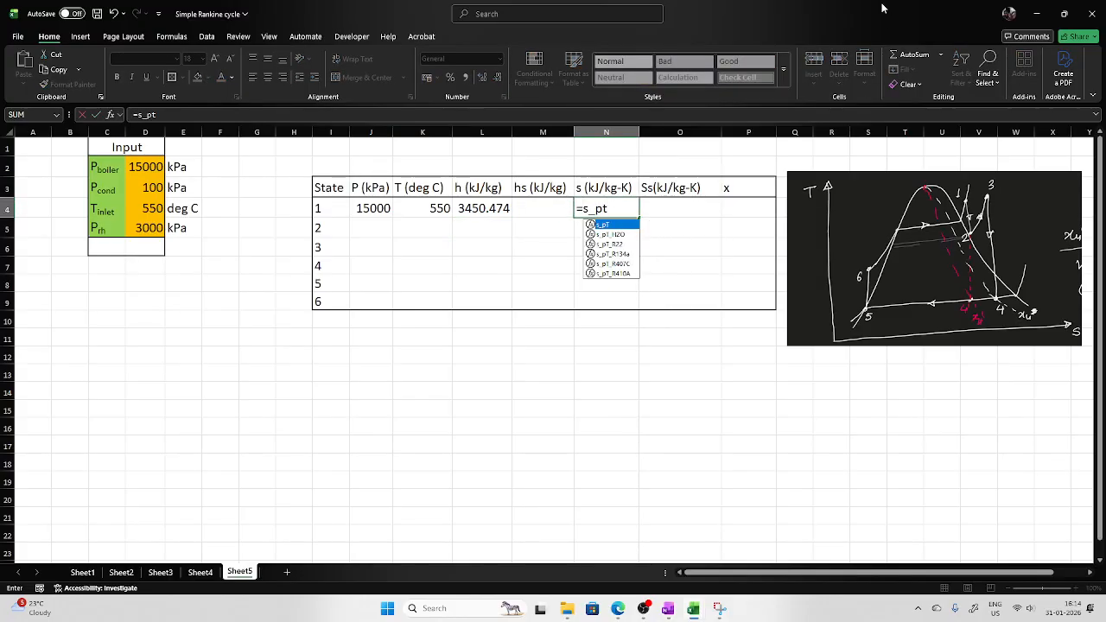
double_click(615, 234)
click(388, 213)
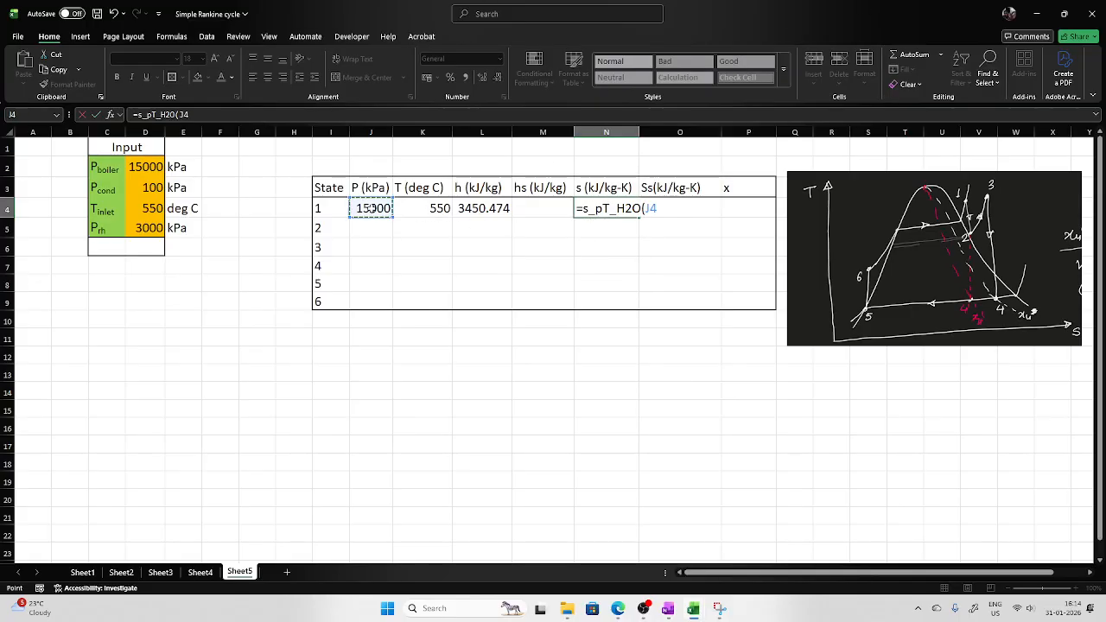
text(,)
click(451, 210)
key(shift+Return)
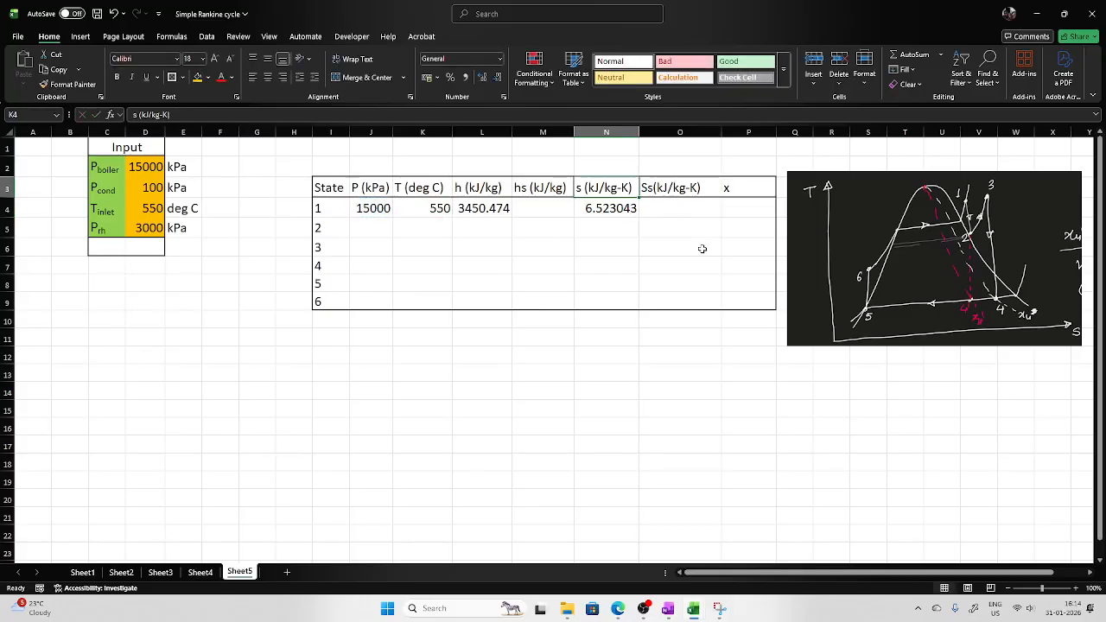
click(610, 211)
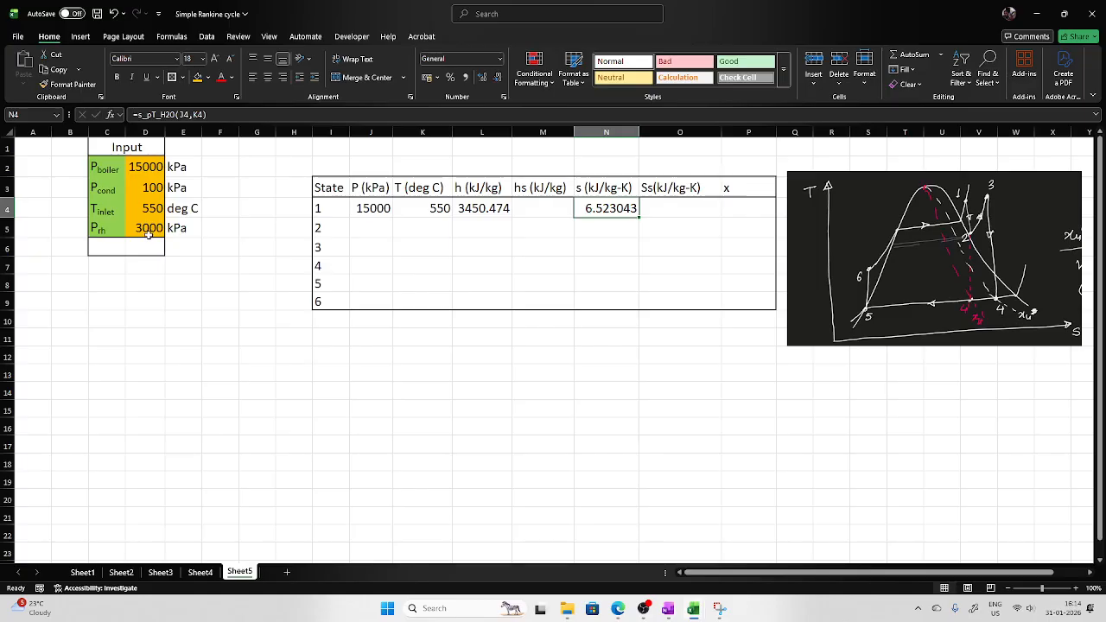
Link the pressures of states 2 and 3 in J5 and J6 to the reheat pressure cell D5.
click(377, 232)
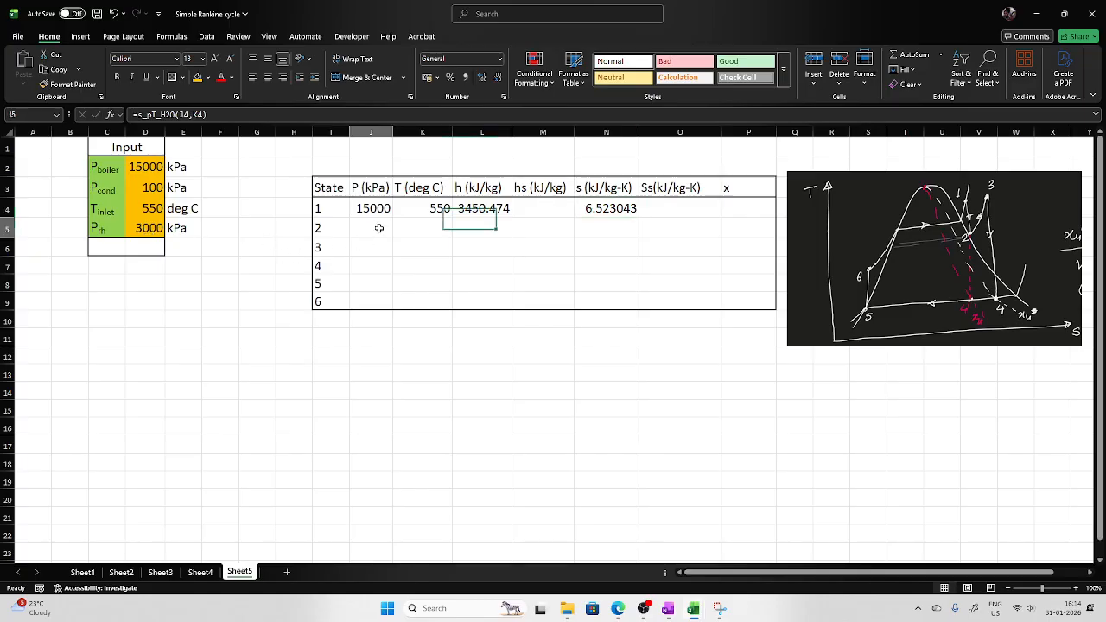
text(=)
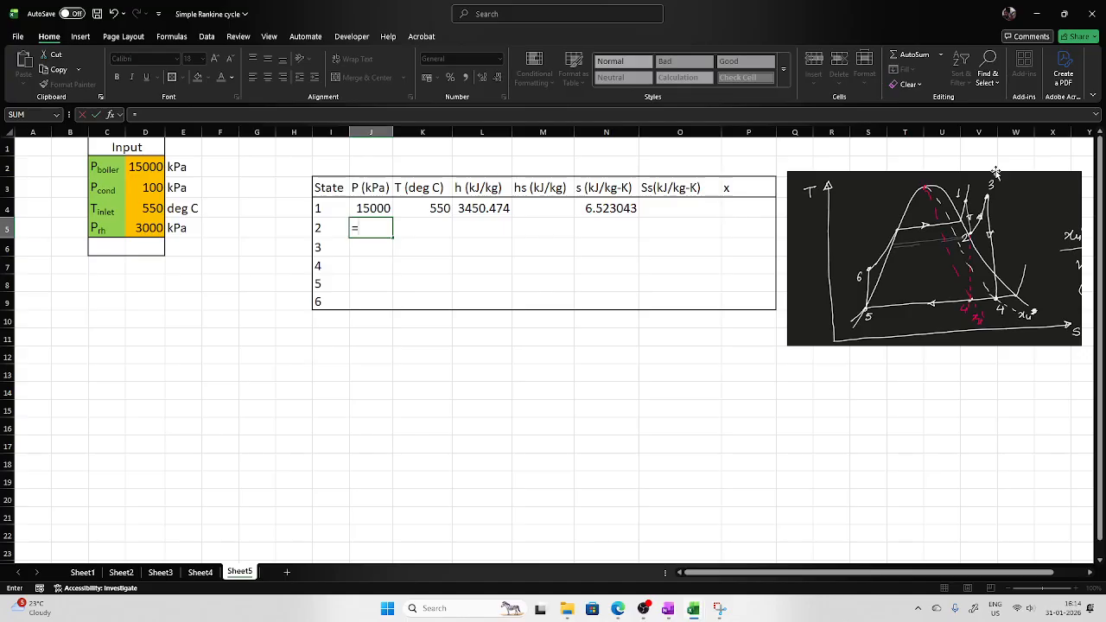
click(149, 228)
key(Return)
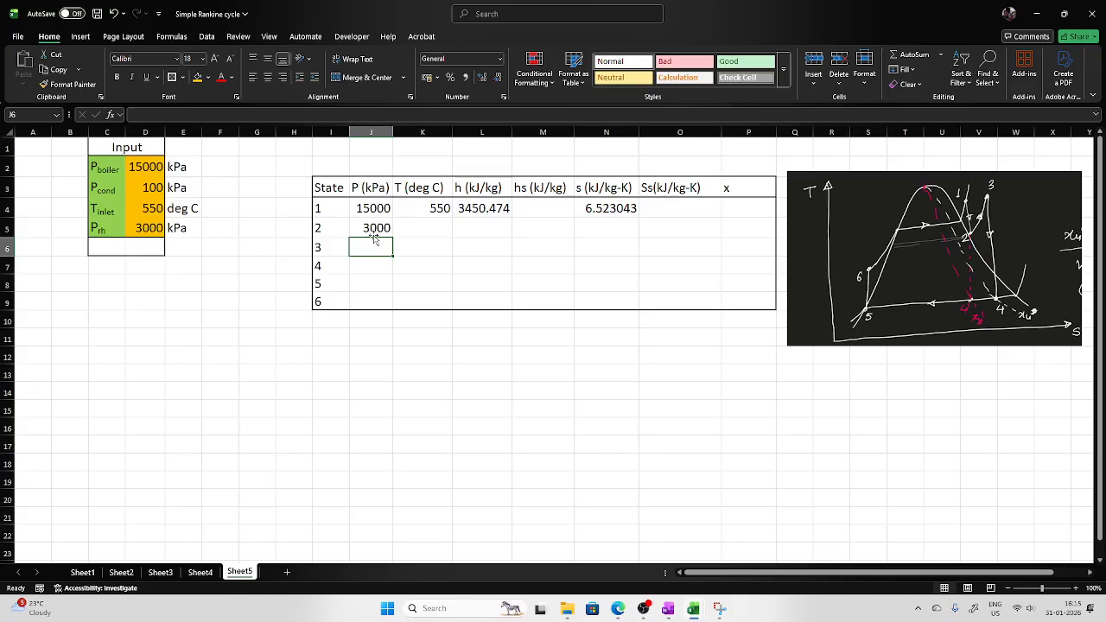
text(=)
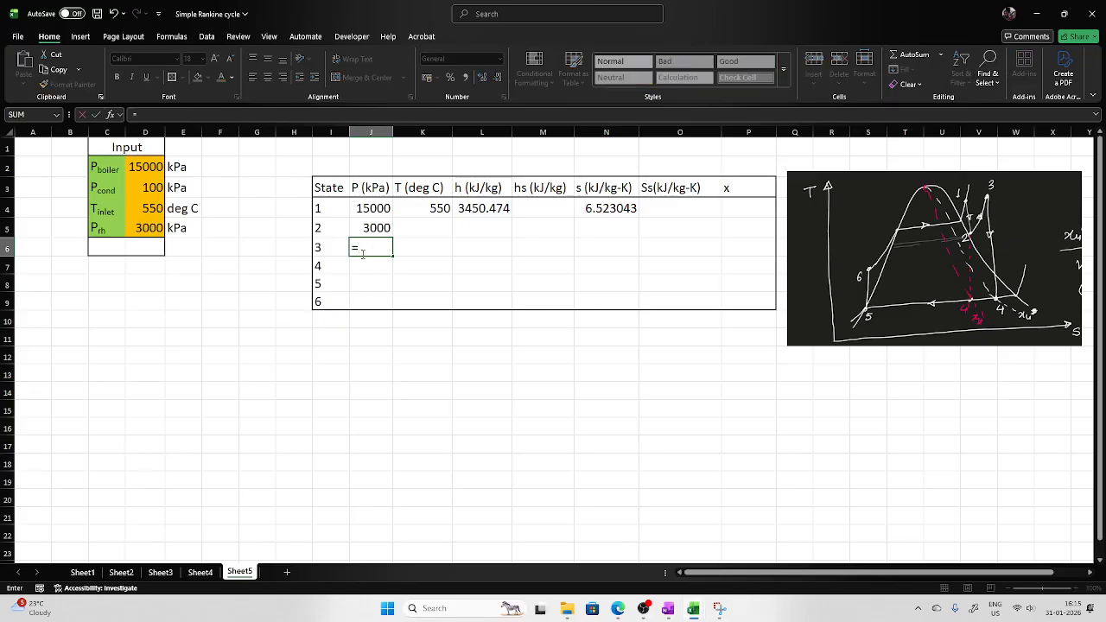
click(147, 226)
key(Return)
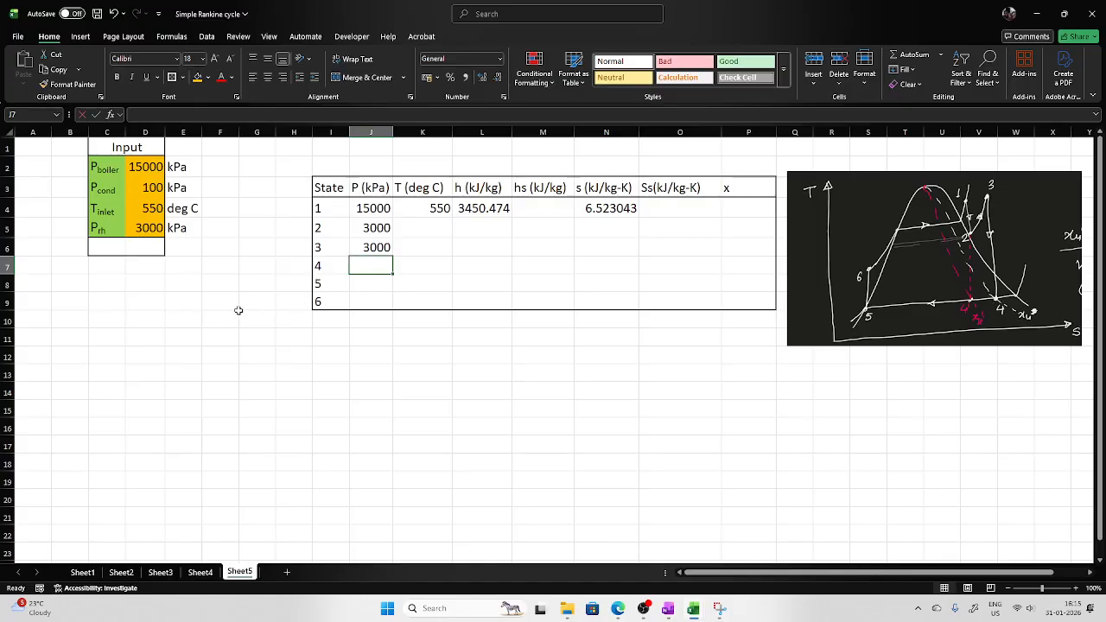
Link the pressures of states 4 and 5 in J7 and J8 to the condenser pressure cell D3.
text(=)
click(149, 186)
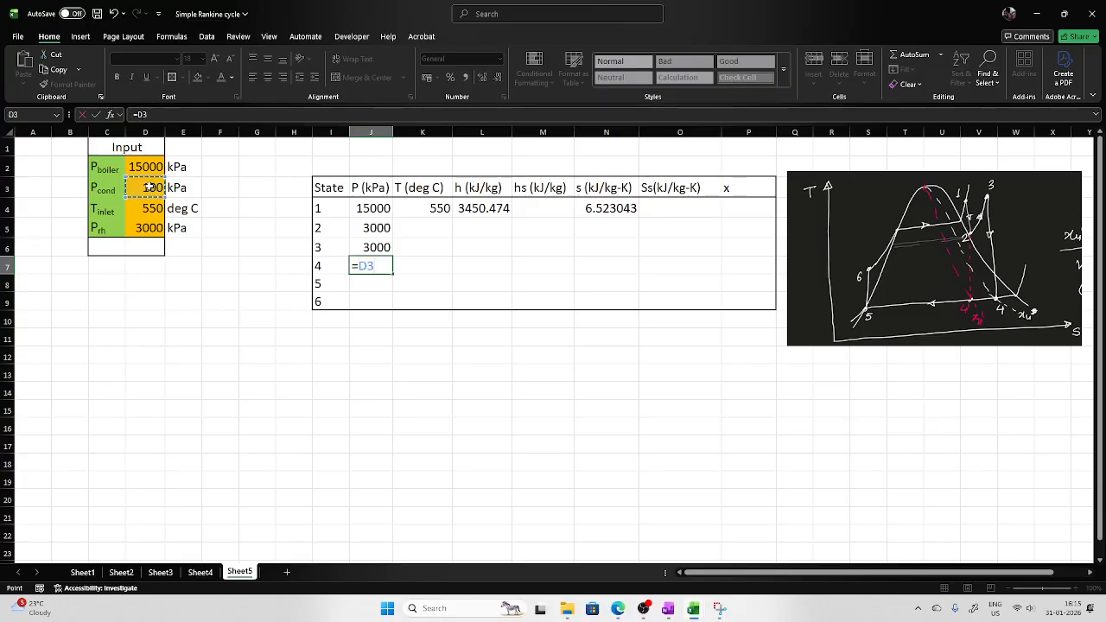
key(Return)
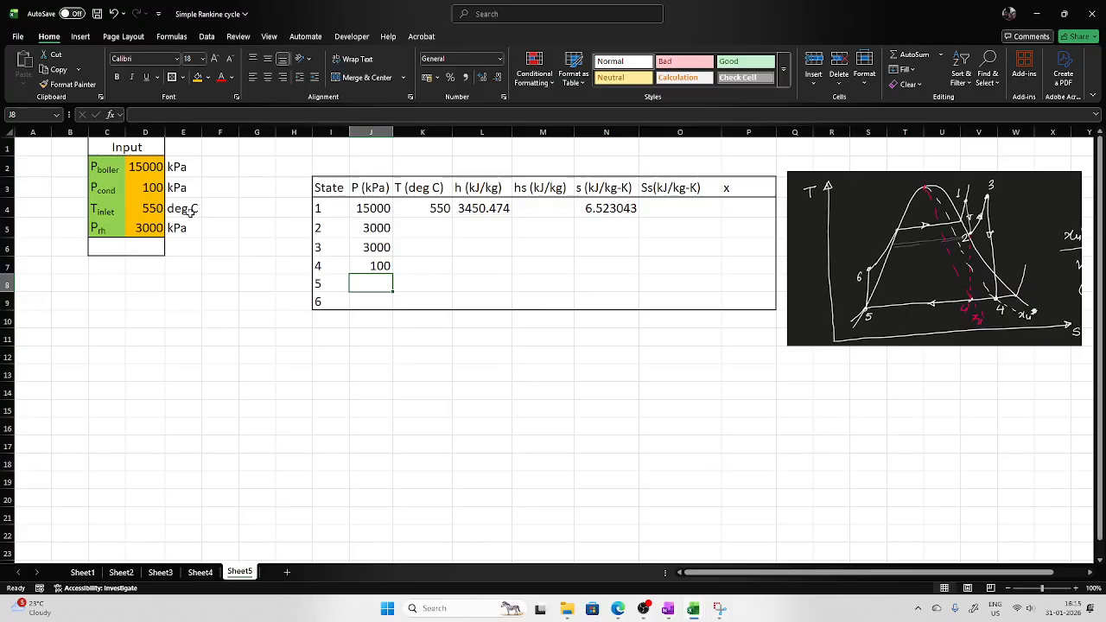
text(=)
click(147, 190)
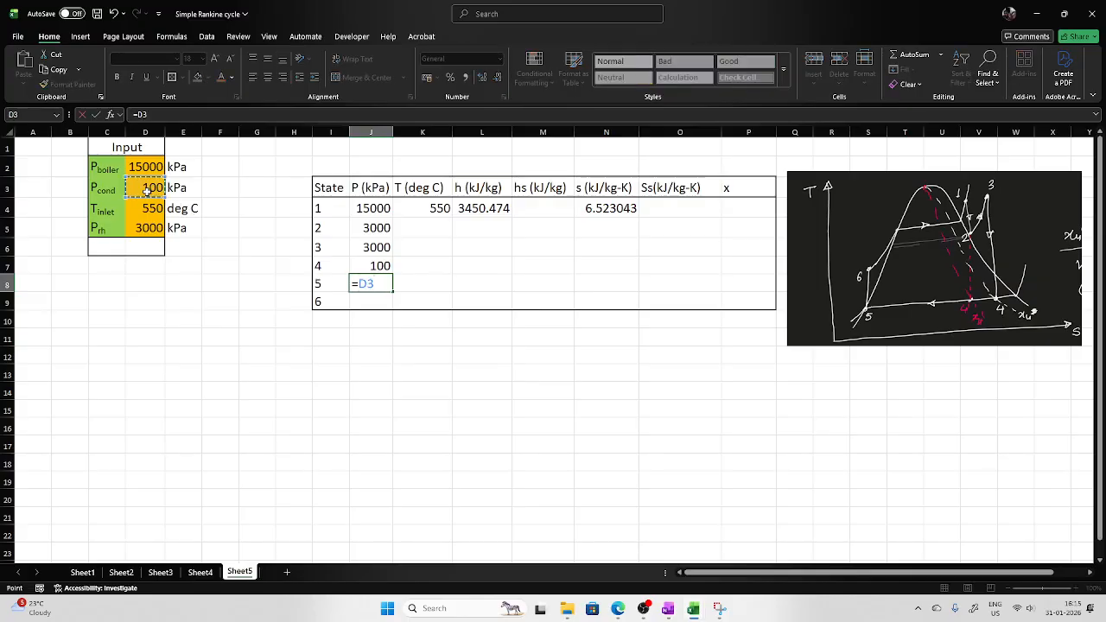
key(Return)
Link state 6's pressure in J9 to the boiler pressure cell D2.
text(=)
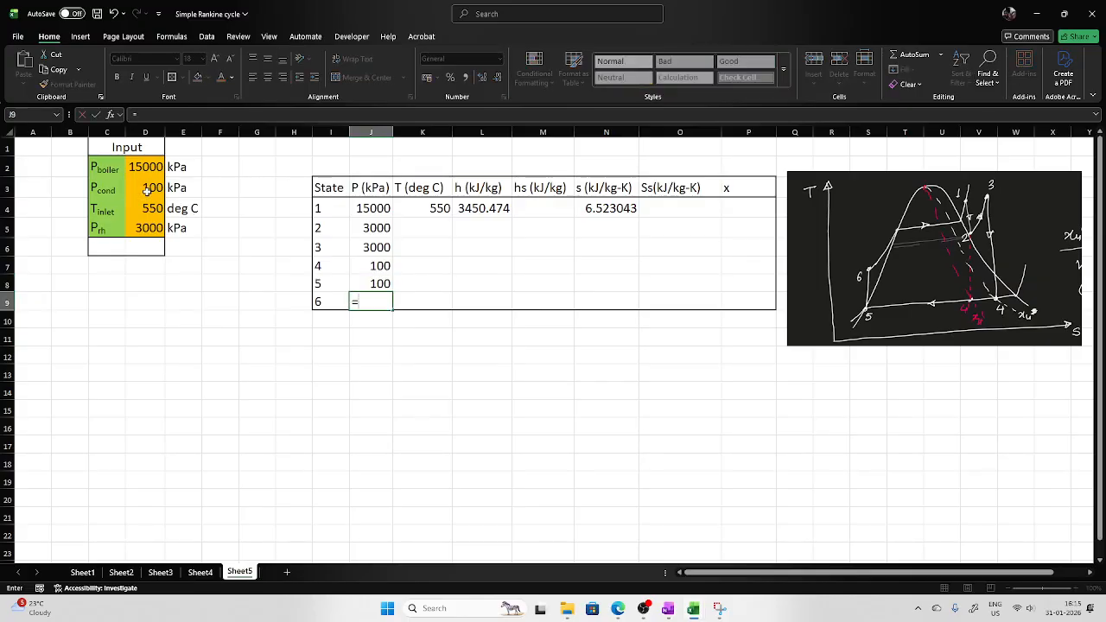
click(149, 167)
key(Return)
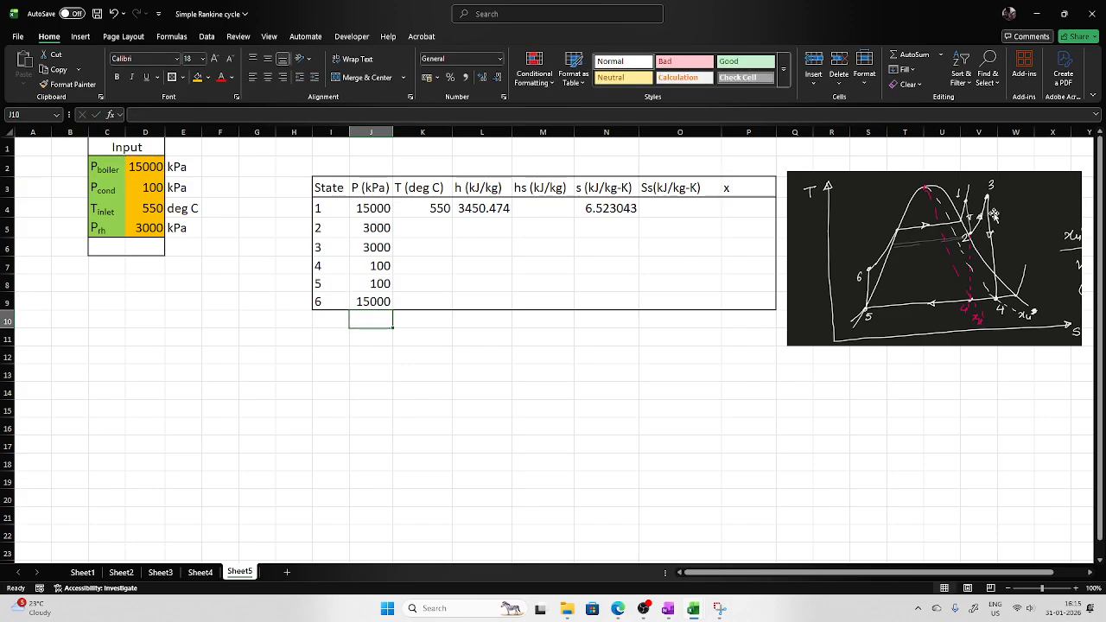
Set state 2's entropy in N5 equal to state 1's entropy in N4.
click(613, 229)
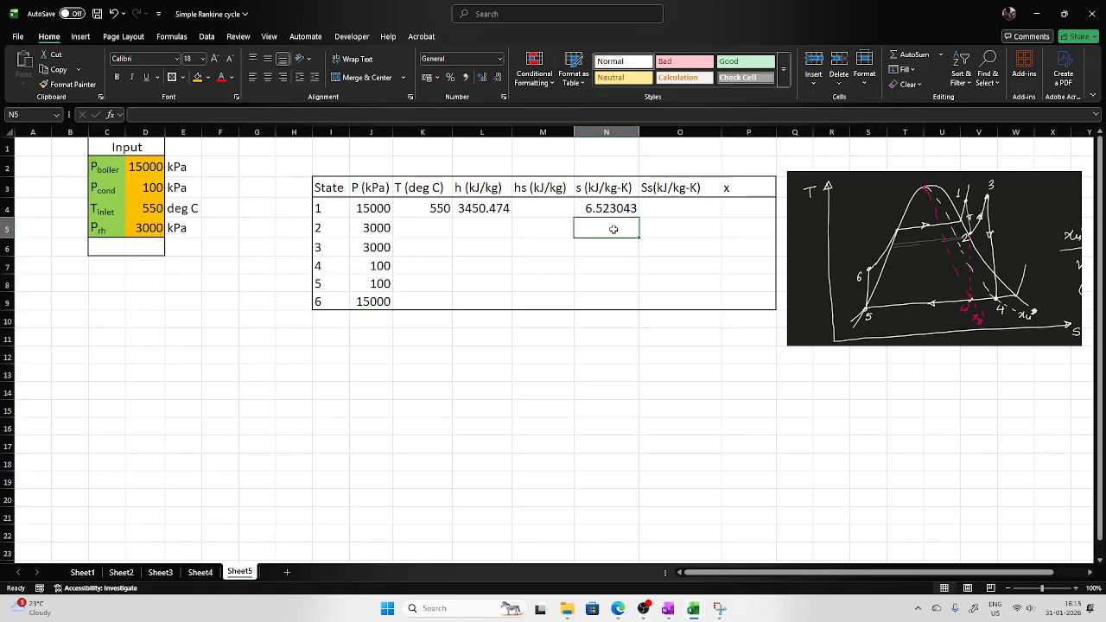
text(=)
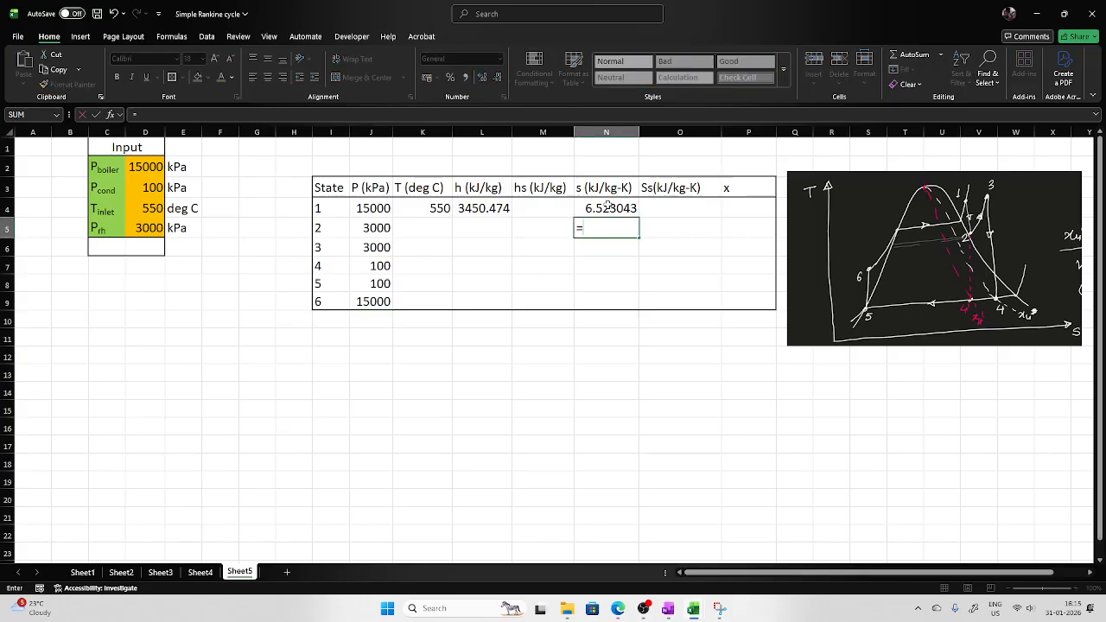
click(608, 207)
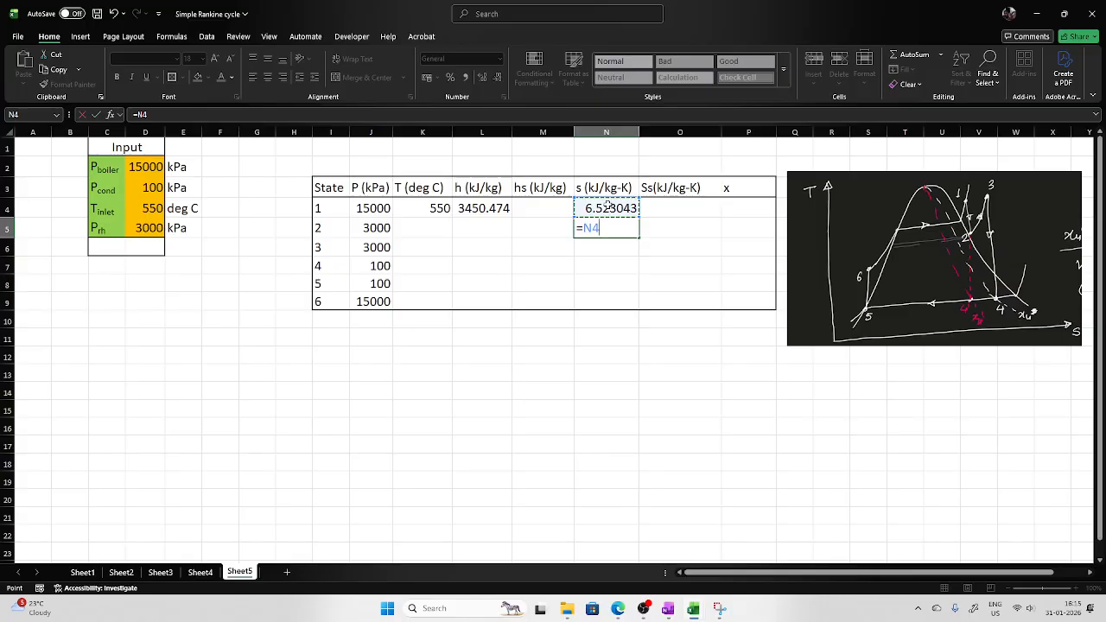
key(Return)
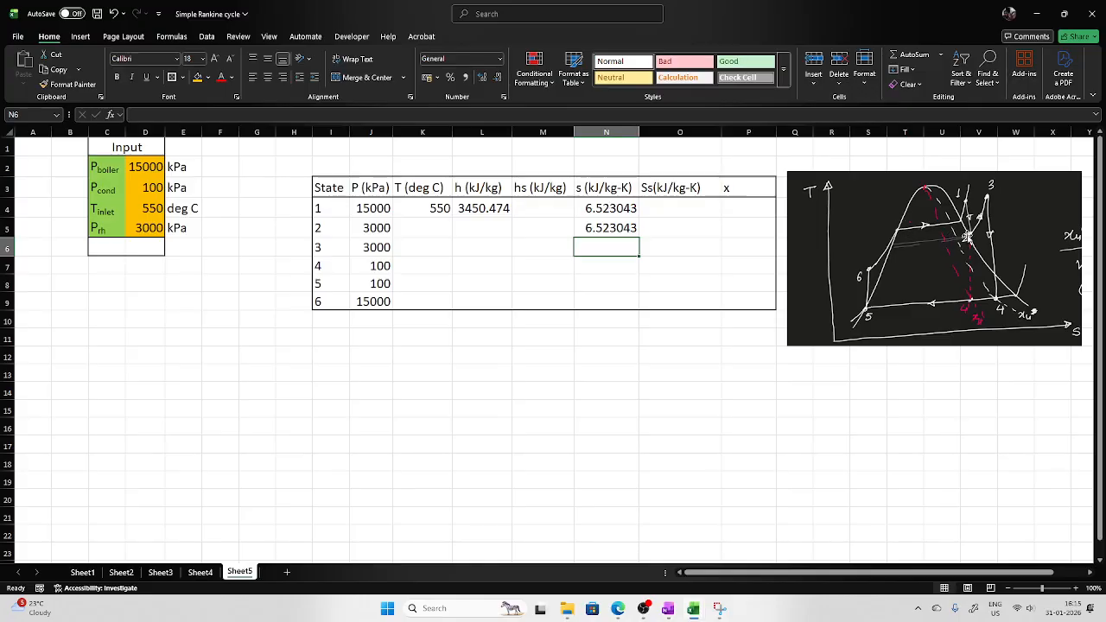
Compute state 2's temperature in K5 with T_ps_H2O using its pressure J5 and entropy N5.
click(425, 229)
text(=)
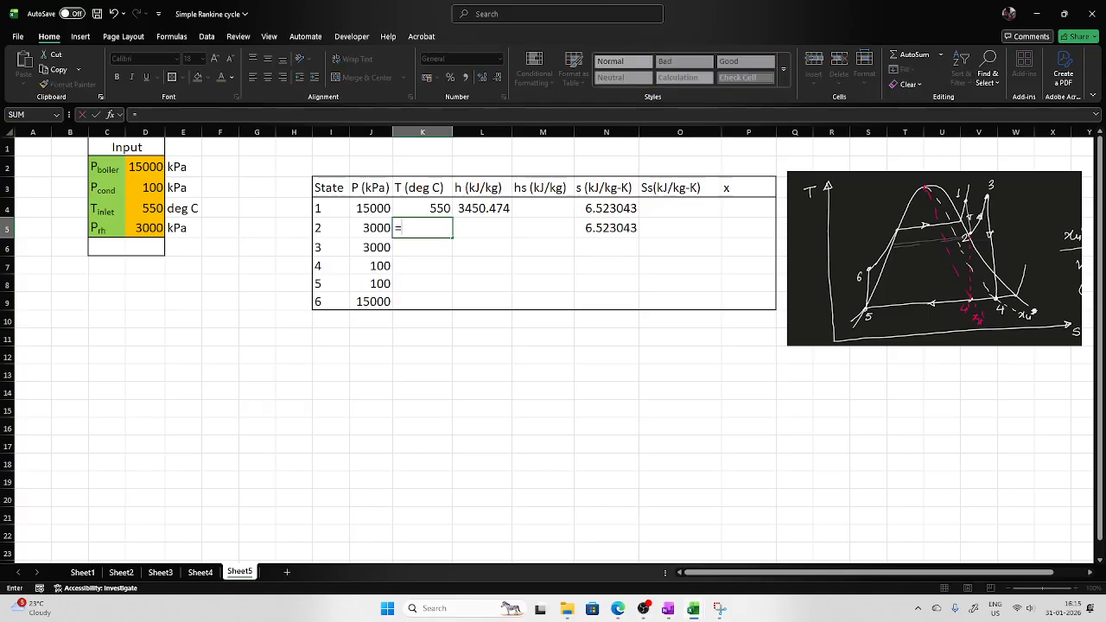
text(T_ps)
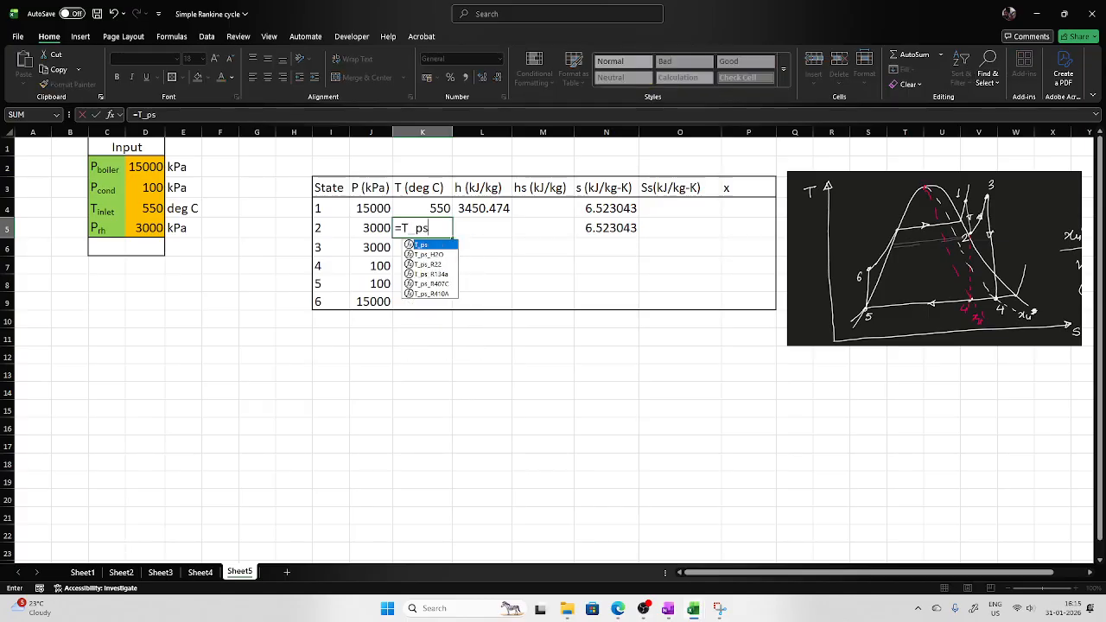
double_click(435, 255)
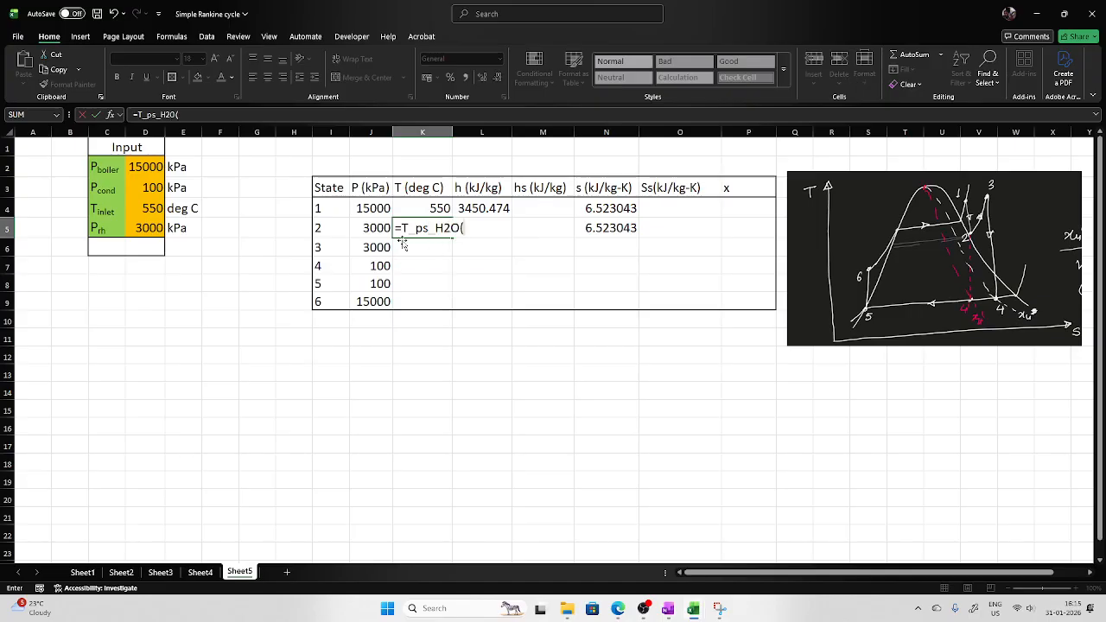
click(375, 228)
text(,)
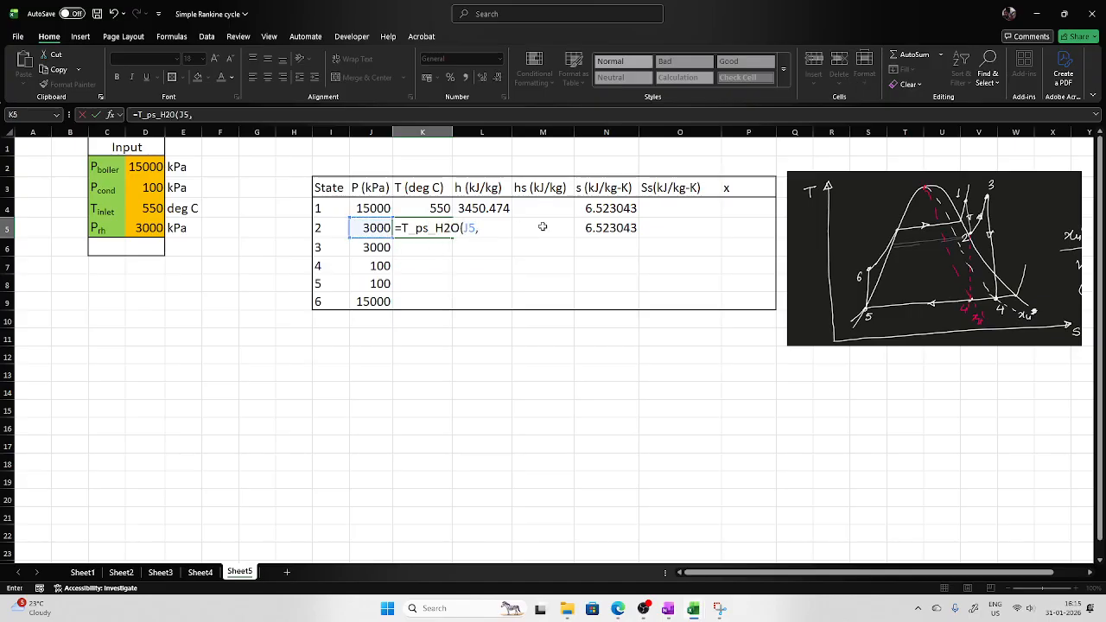
click(607, 228)
key(Return)
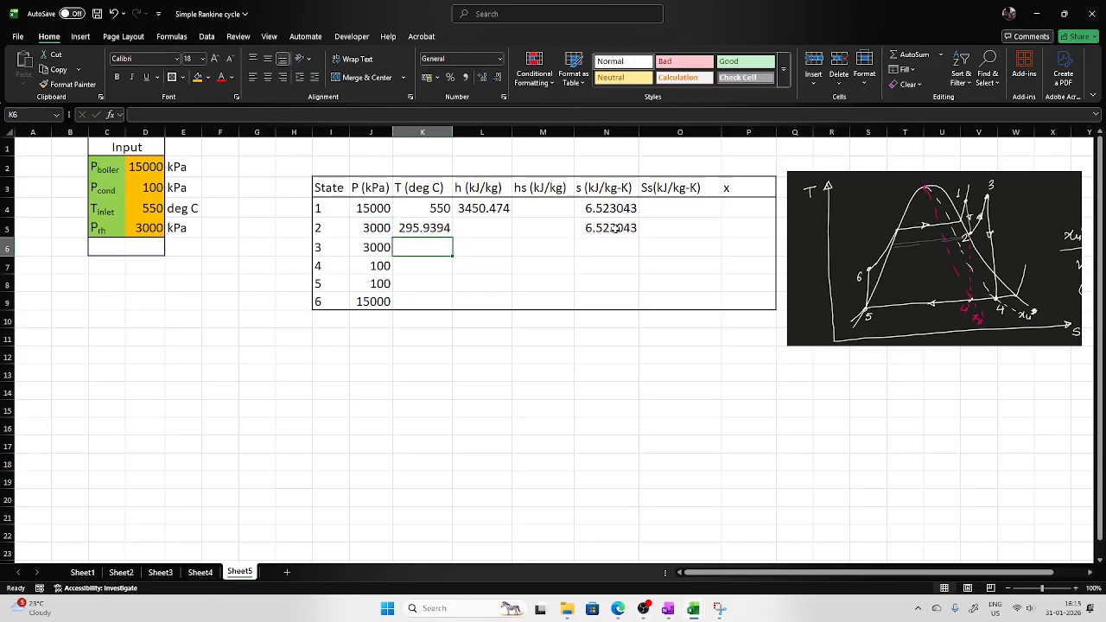
Compute state 2's enthalpy in L5 with h_ps_H2O using pressure J5 and entropy N5.
click(477, 230)
text(=)
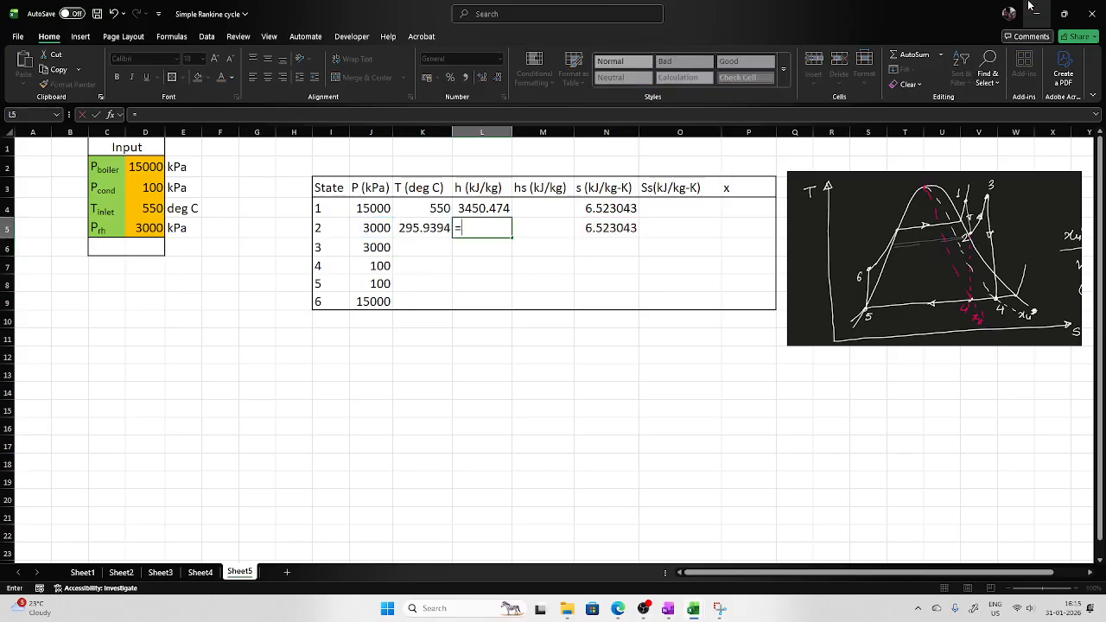
text(h_ps)
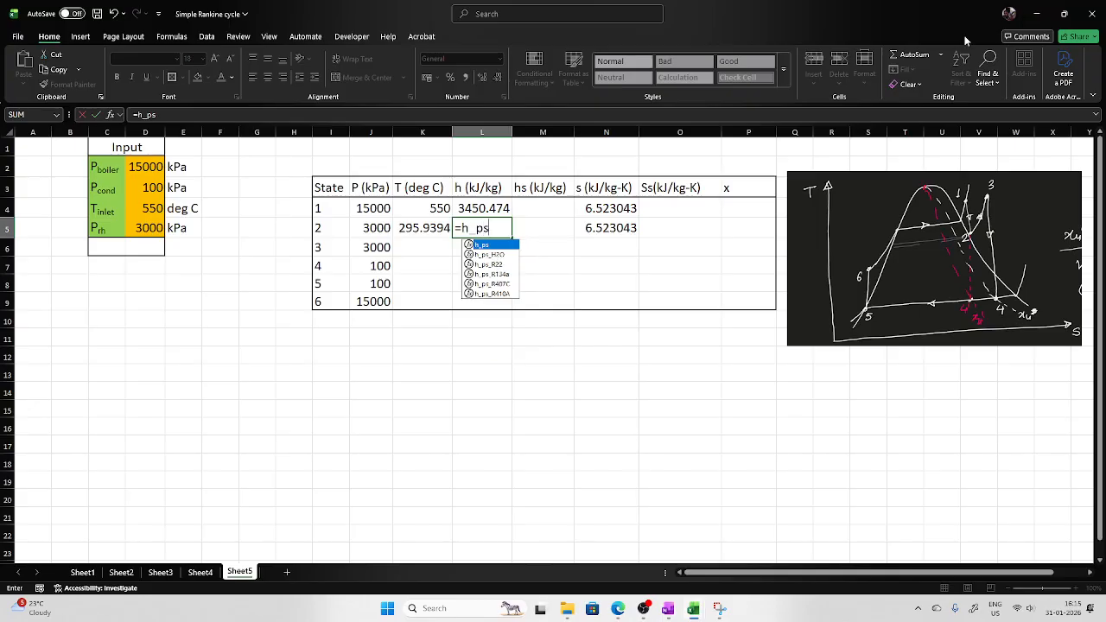
double_click(489, 254)
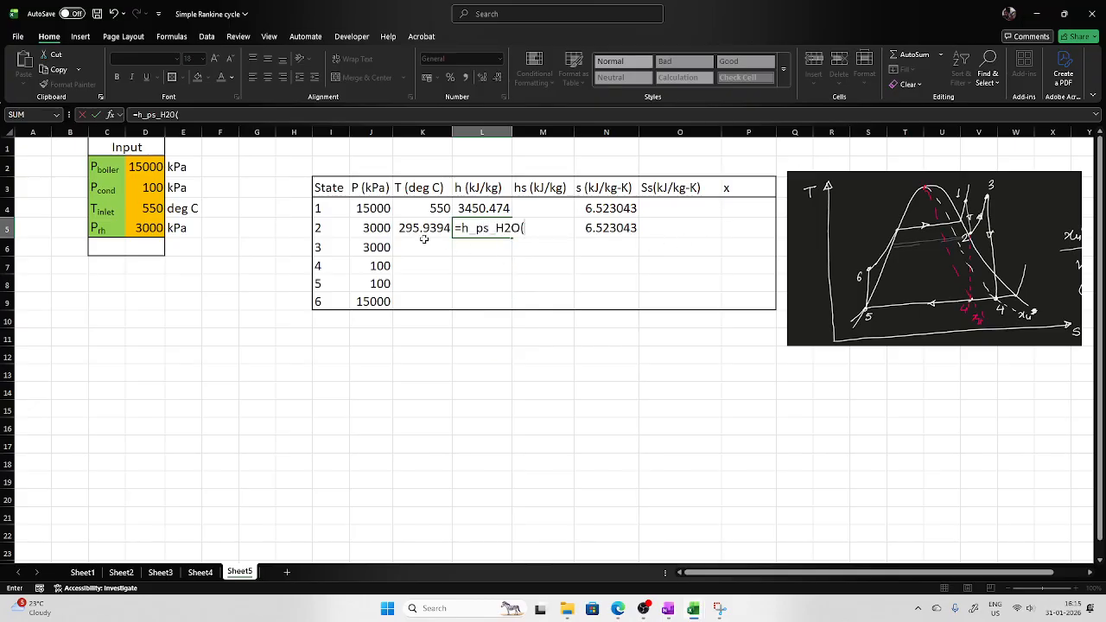
click(380, 228)
text(,)
click(611, 229)
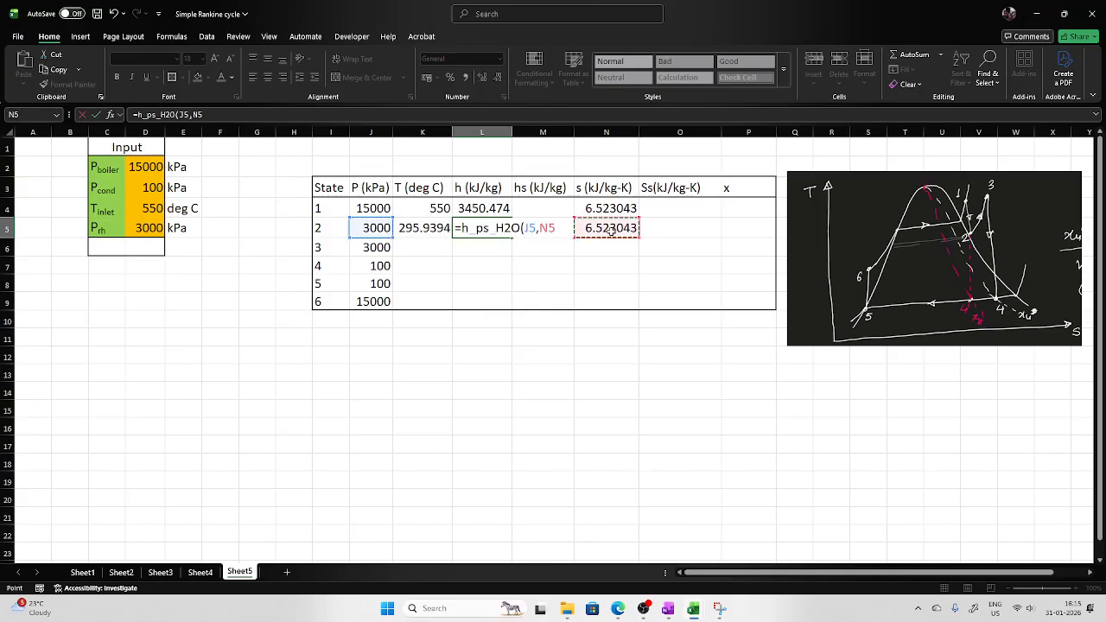
key(Return)
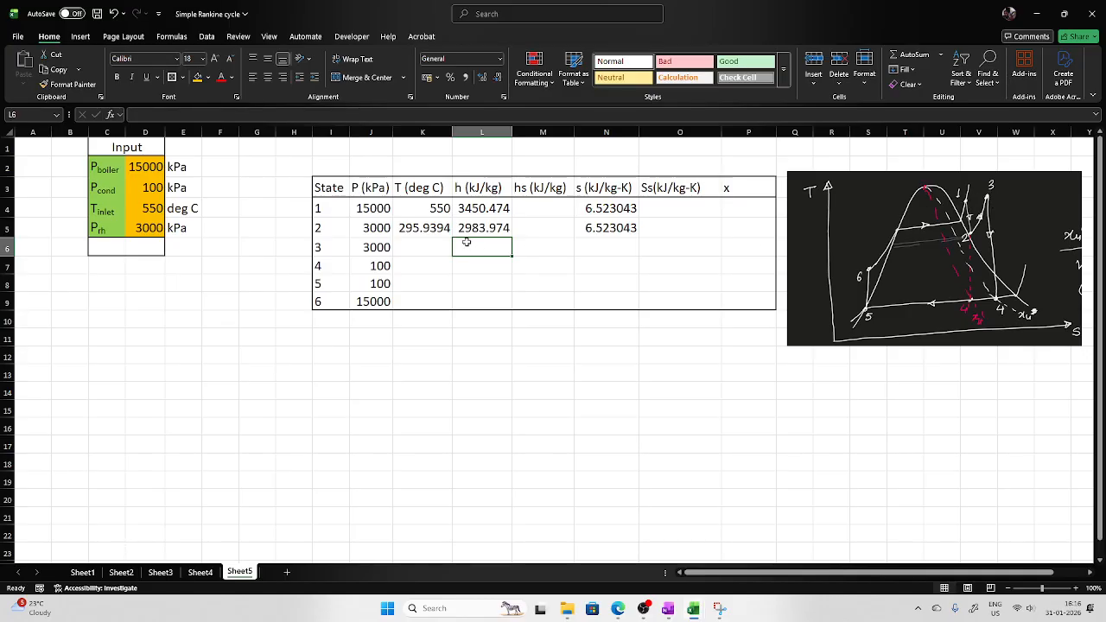
Set state 3's temperature in K6 equal to state 1's temperature in K4.
click(417, 247)
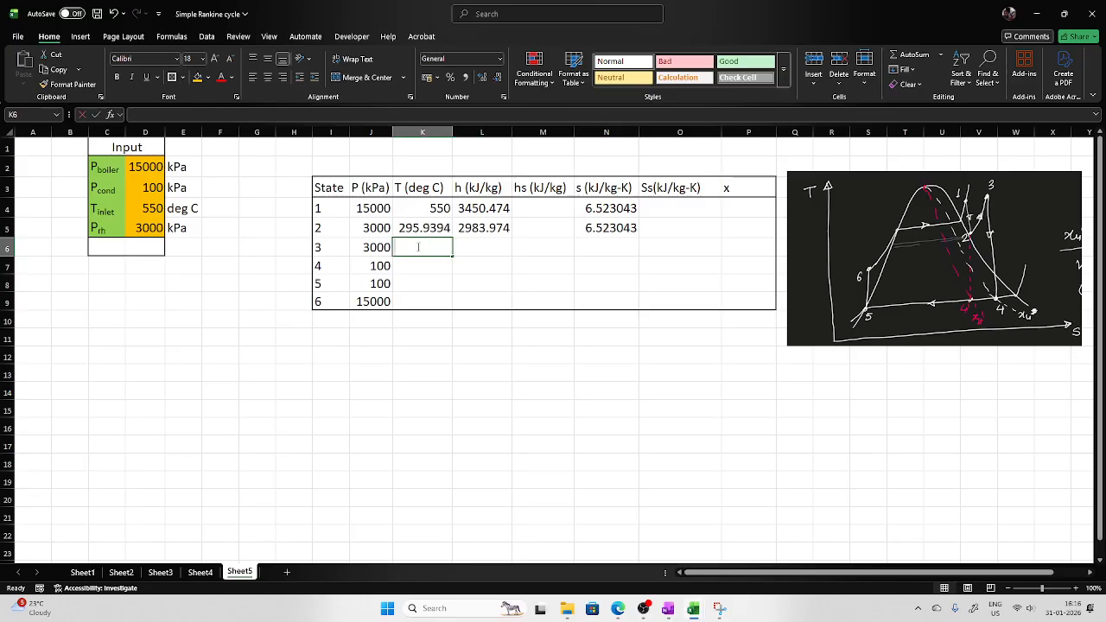
text(=)
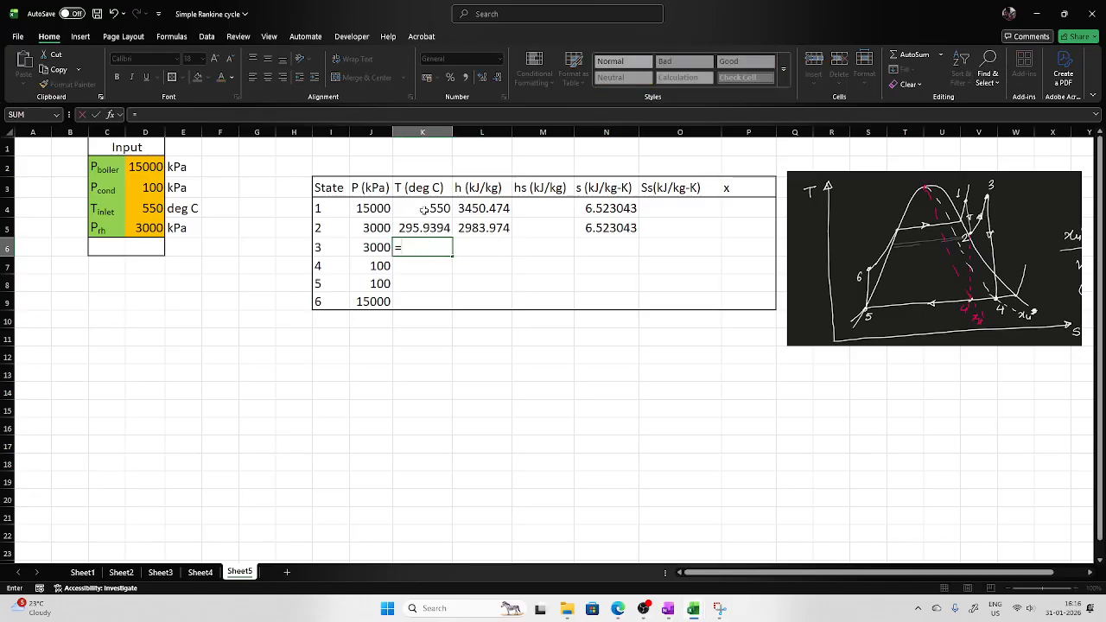
click(424, 210)
key(Return)
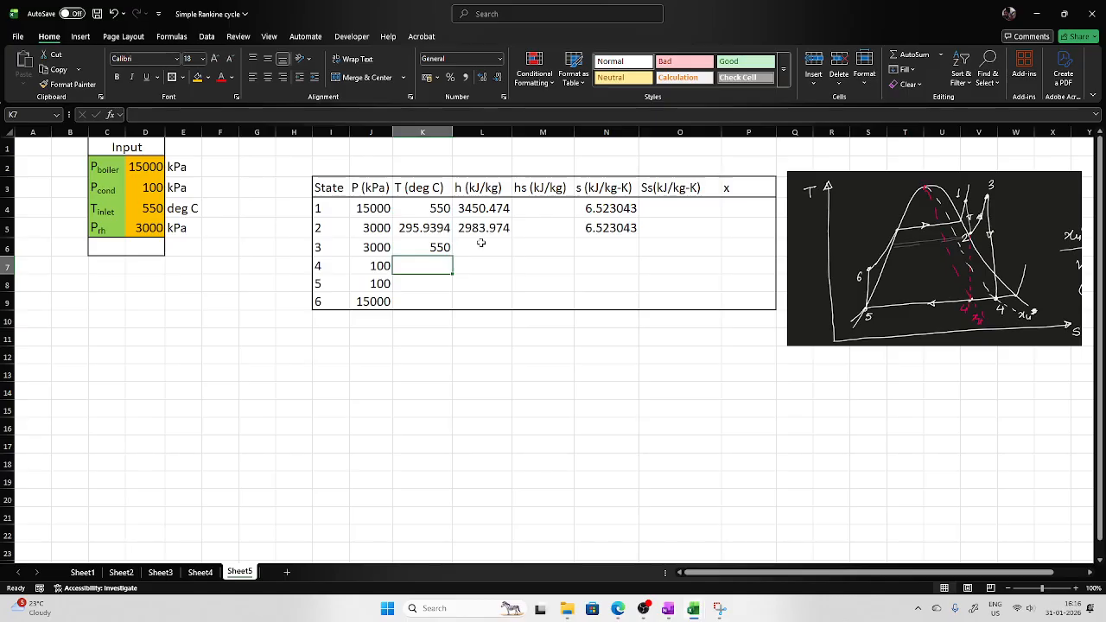
Compute state 3's enthalpy in L6 with h_pT_H2O using pressure J6 and temperature K6.
click(480, 245)
text(=)
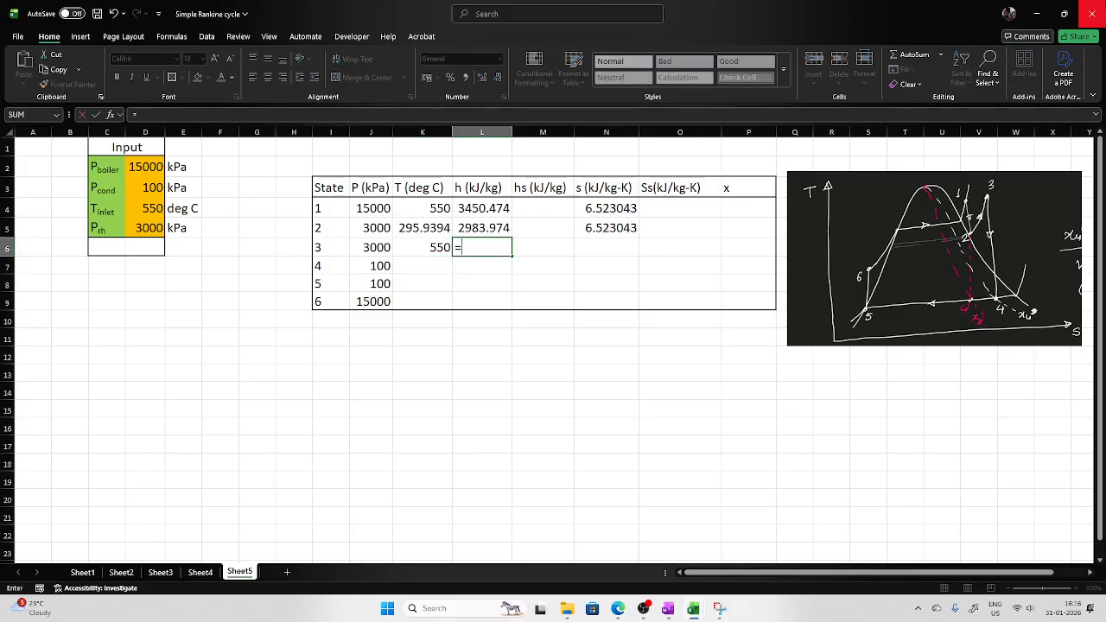
text(h_pt)
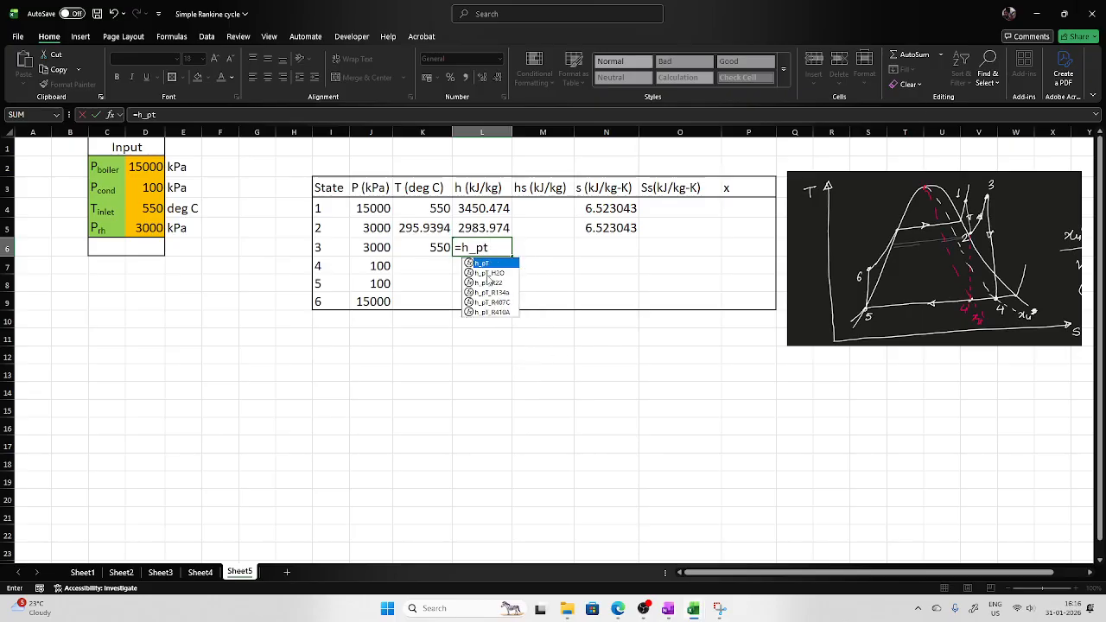
double_click(487, 273)
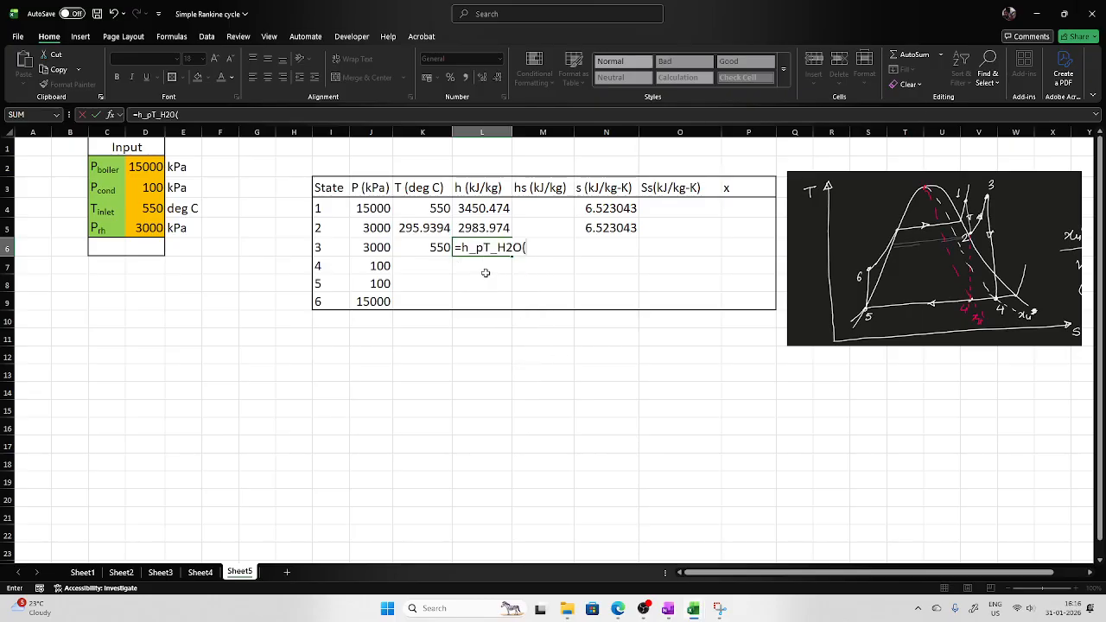
click(373, 248)
text(,)
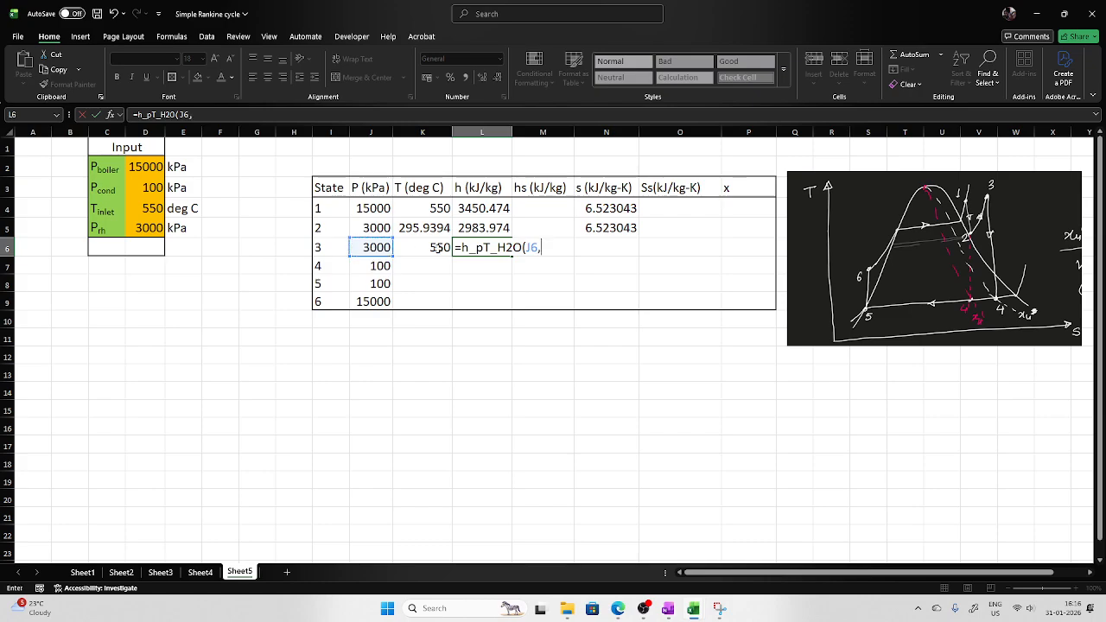
click(438, 248)
key(Return)
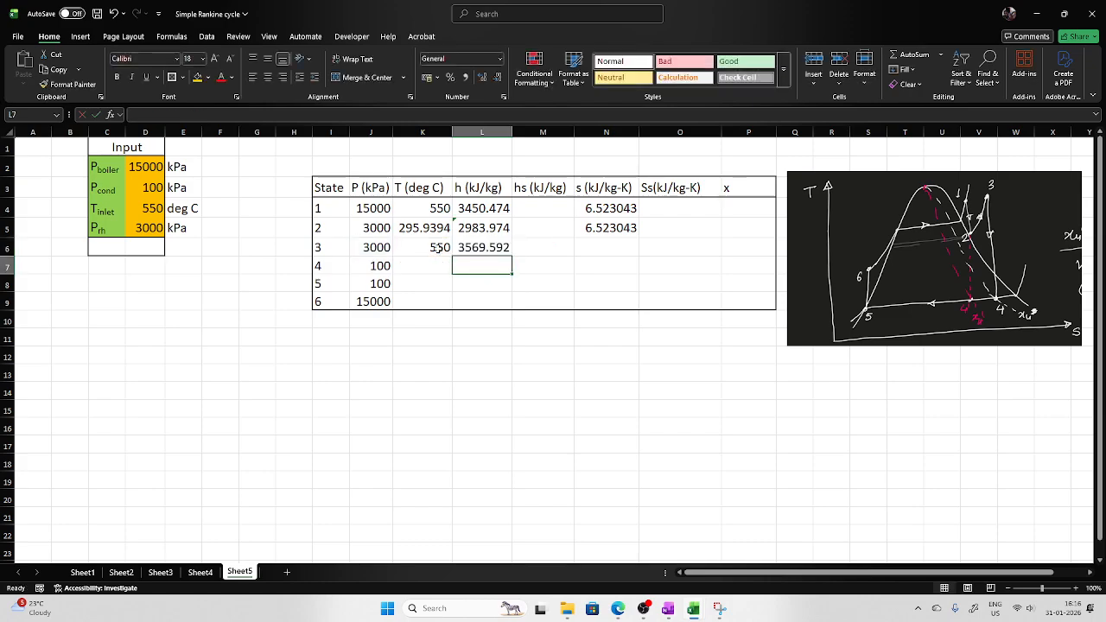
Compute state 3's entropy in N6 with s_pT_H2O using pressure J6 and temperature K6.
click(581, 247)
text(=)
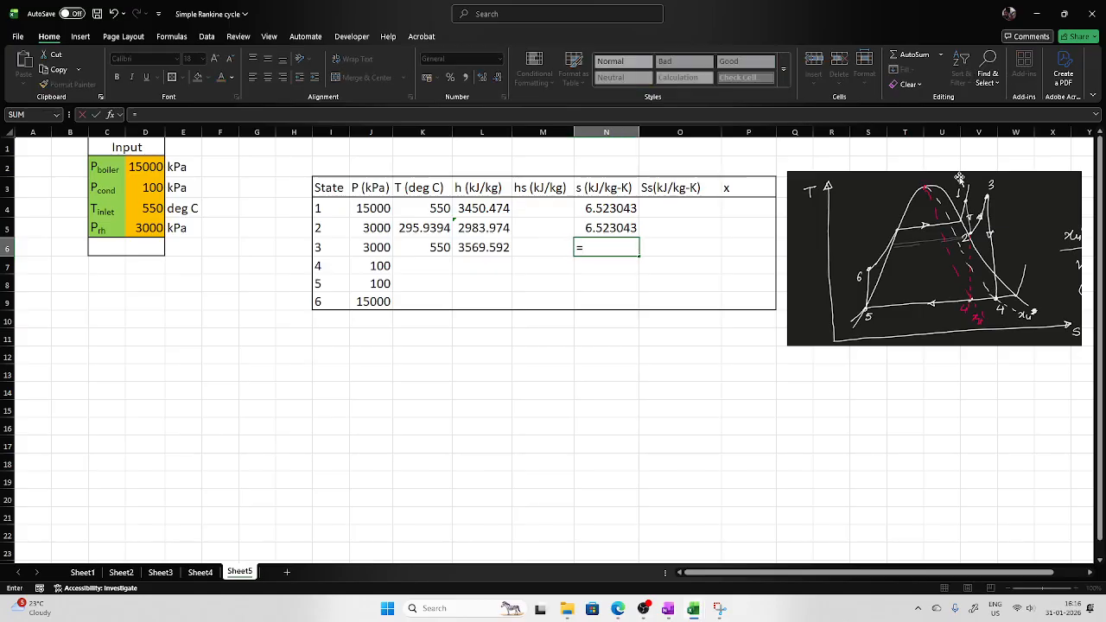
text(s_pt)
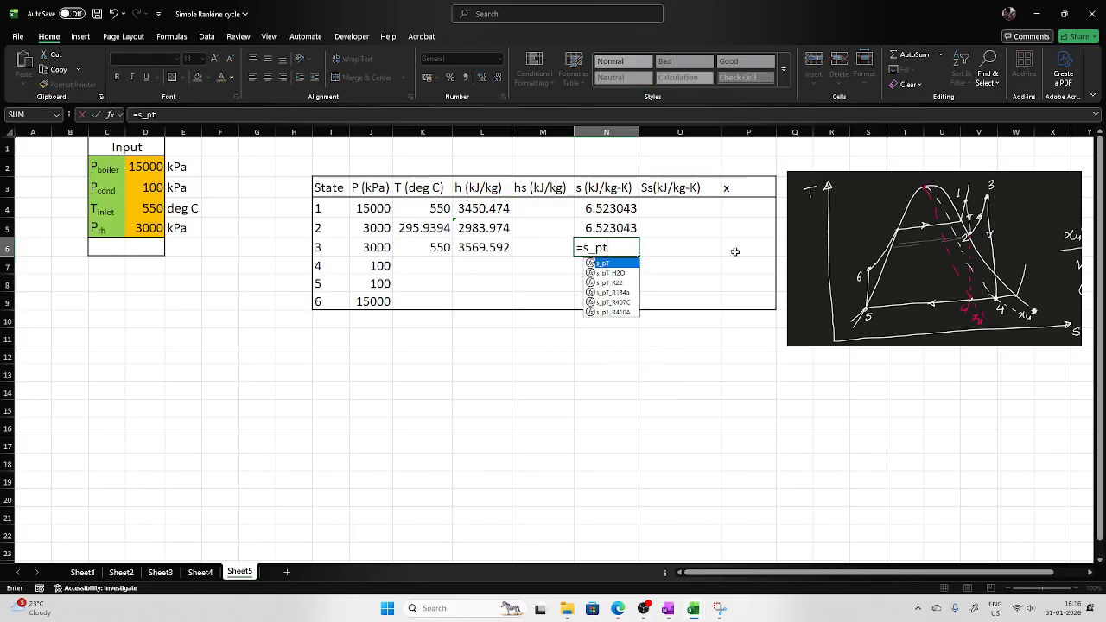
double_click(623, 274)
click(376, 249)
text(,)
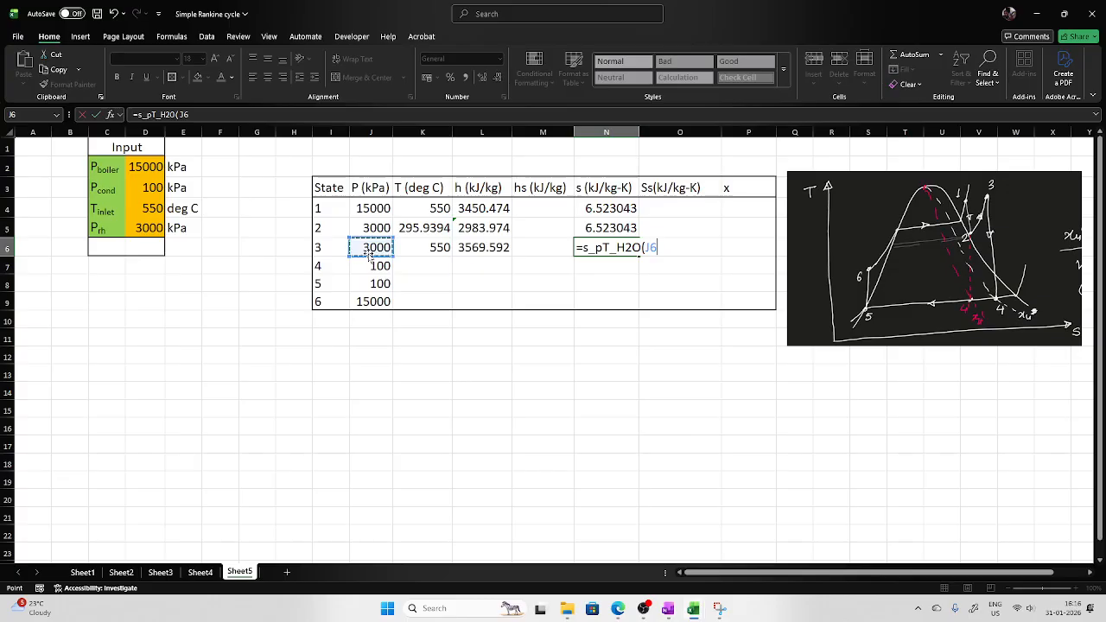
click(439, 248)
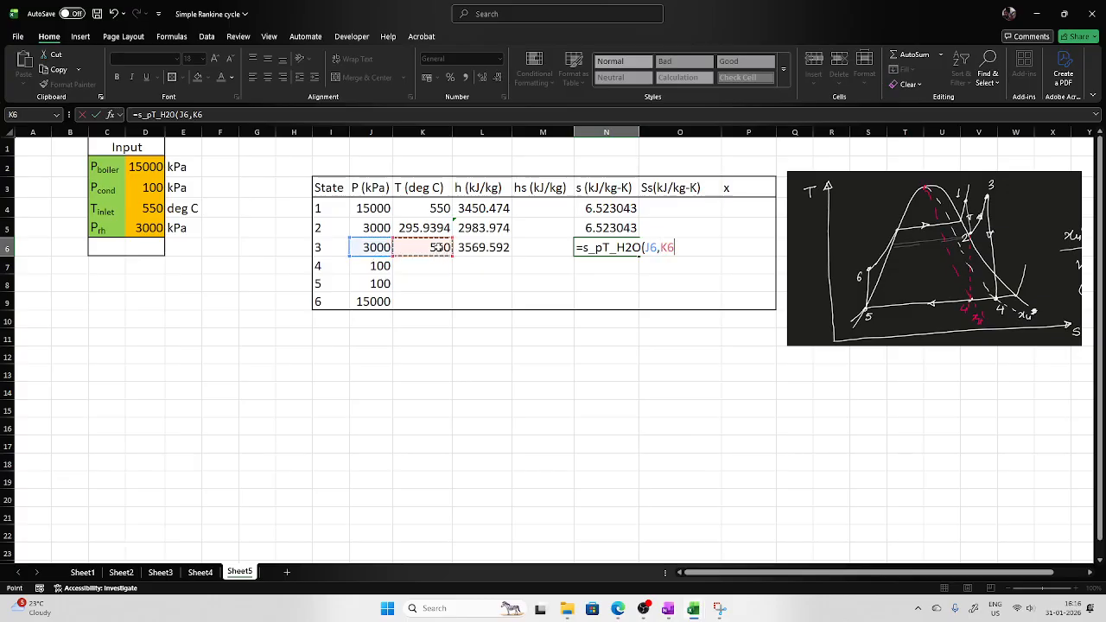
key(Return)
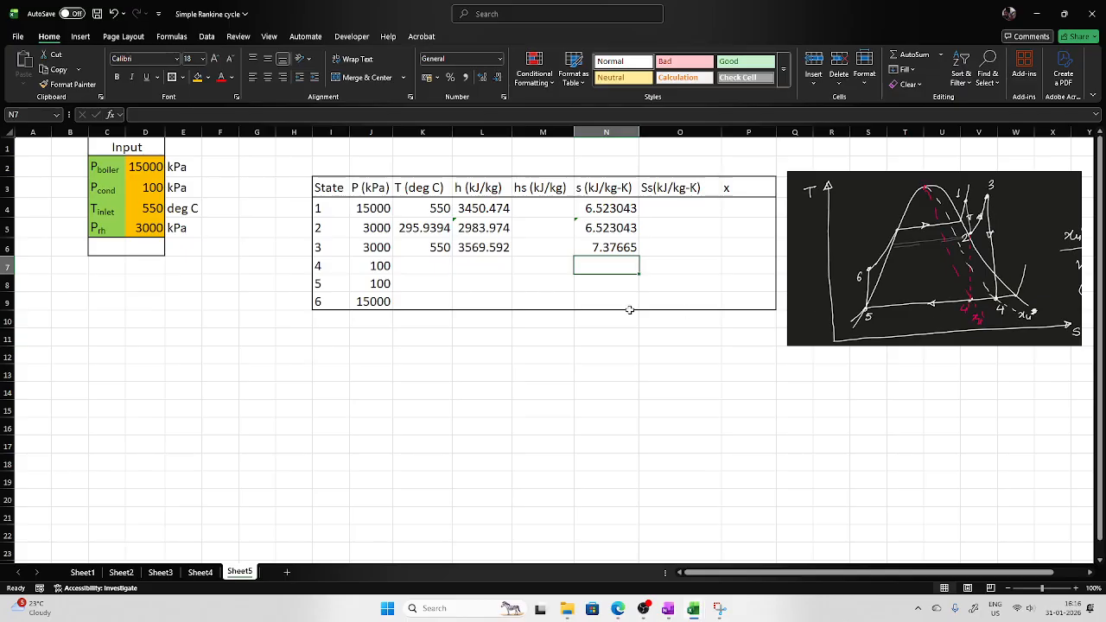
Set state 4's entropy in N7 equal to state 3's entropy in N6.
text(=)
click(615, 248)
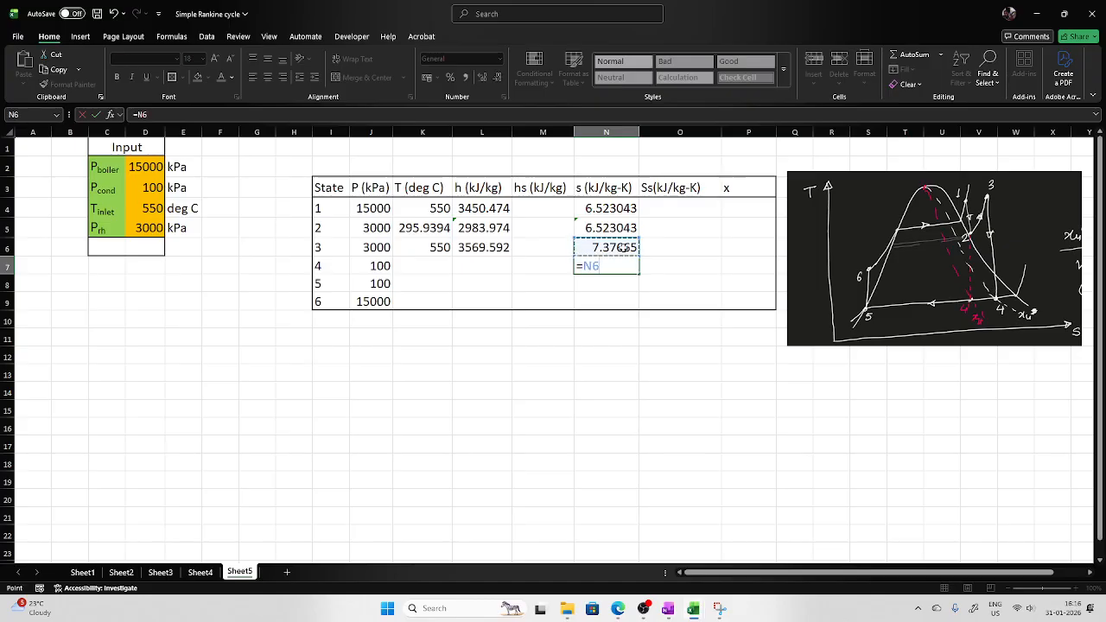
key(Return)
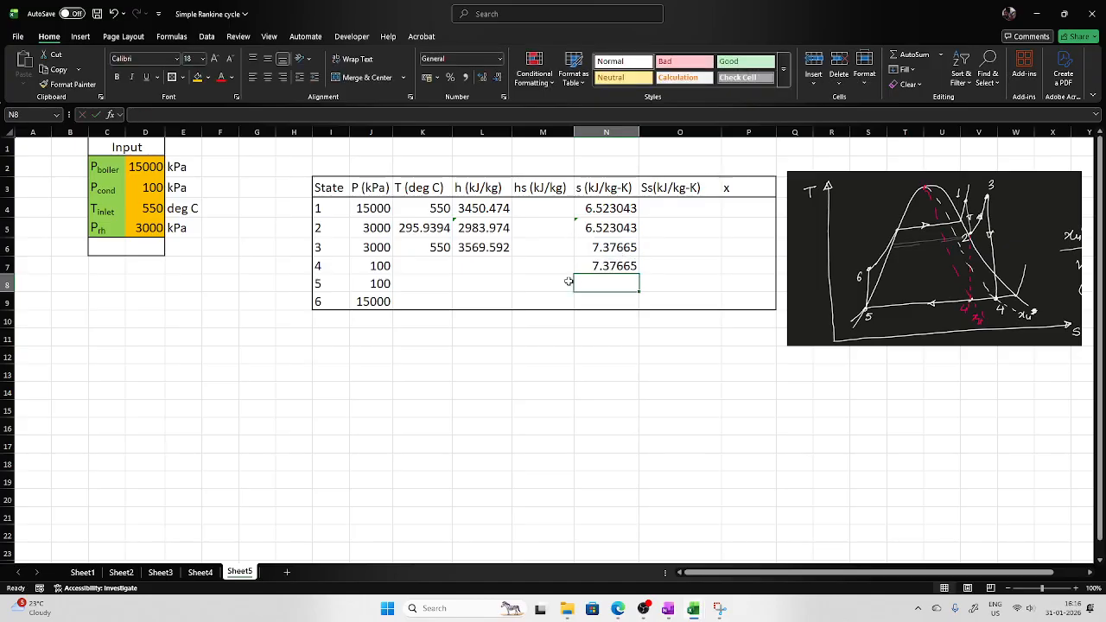
Compute state 4's temperature in K7 with T_ps_H2O using pressure J7 and entropy N7.
click(430, 268)
text(=T)
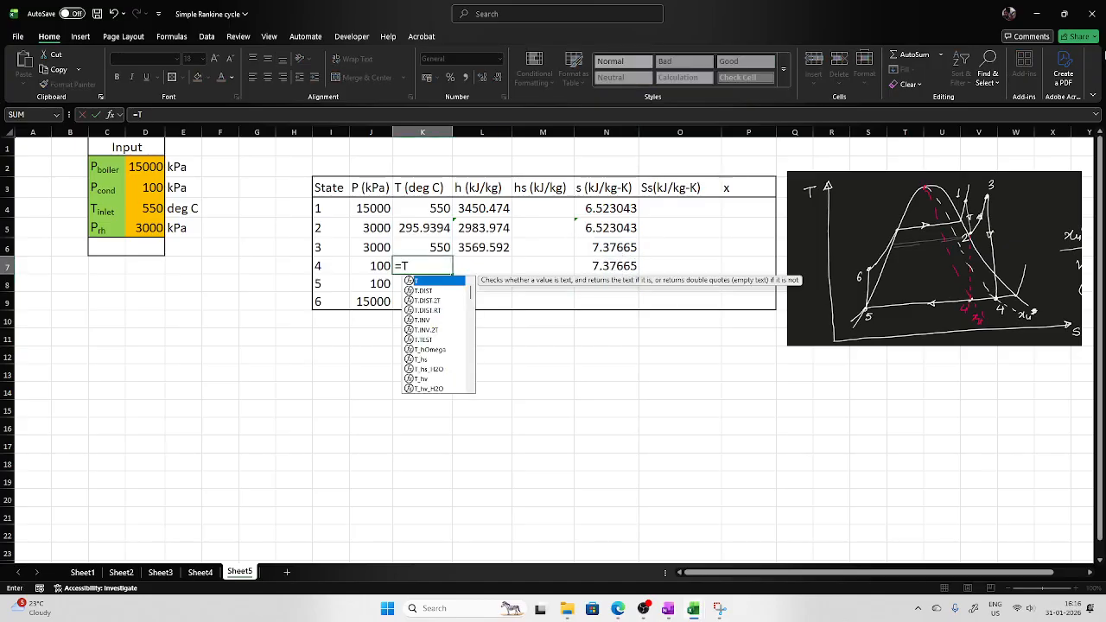
text(_ps)
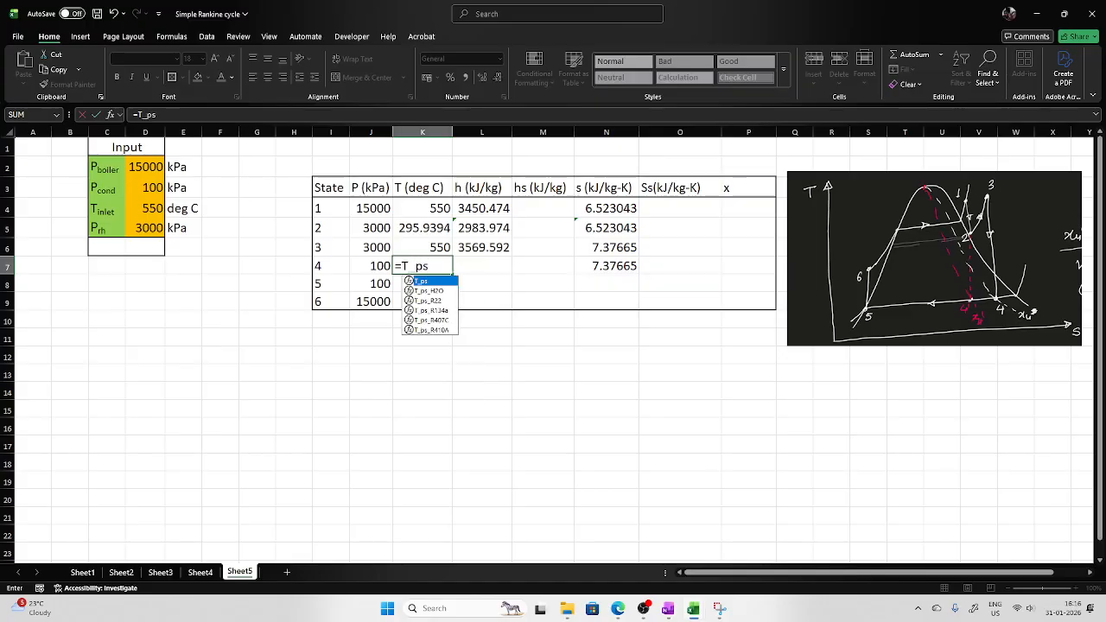
double_click(429, 291)
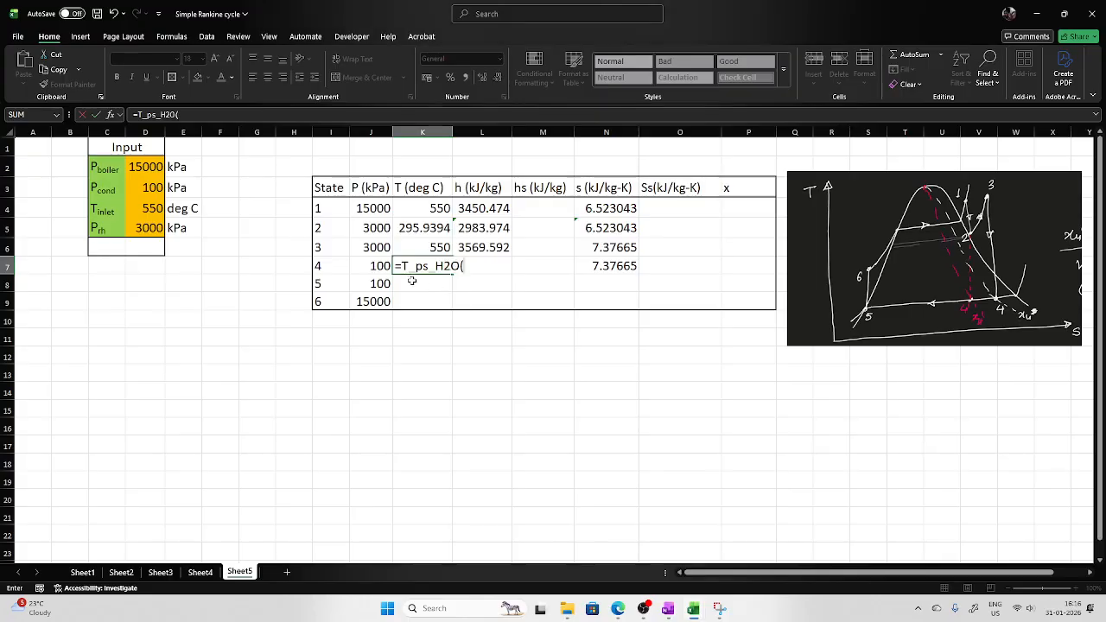
click(381, 267)
text(,)
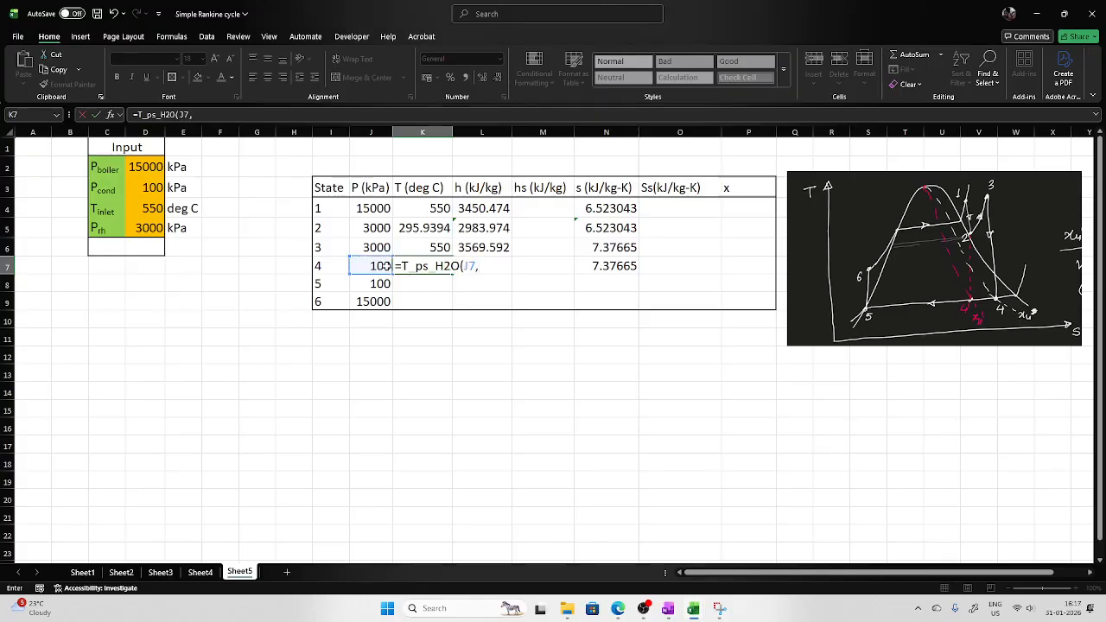
click(617, 266)
key(Return)
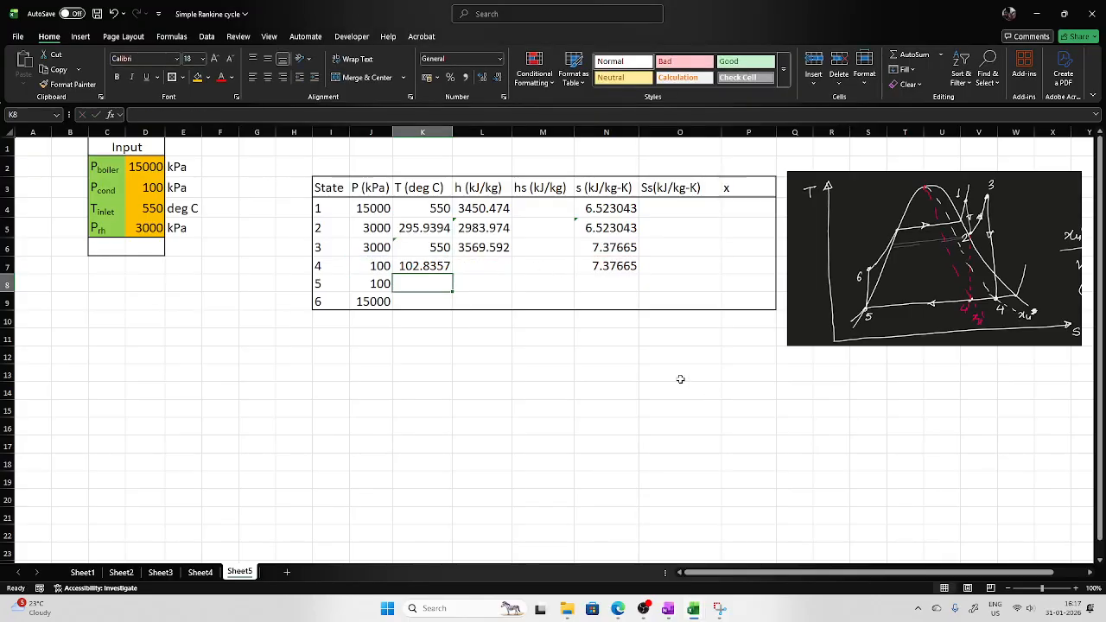
Compute state 4's enthalpy in L7 with h_ps_H2O using pressure J7 and entropy N7.
click(494, 267)
text(=h_)
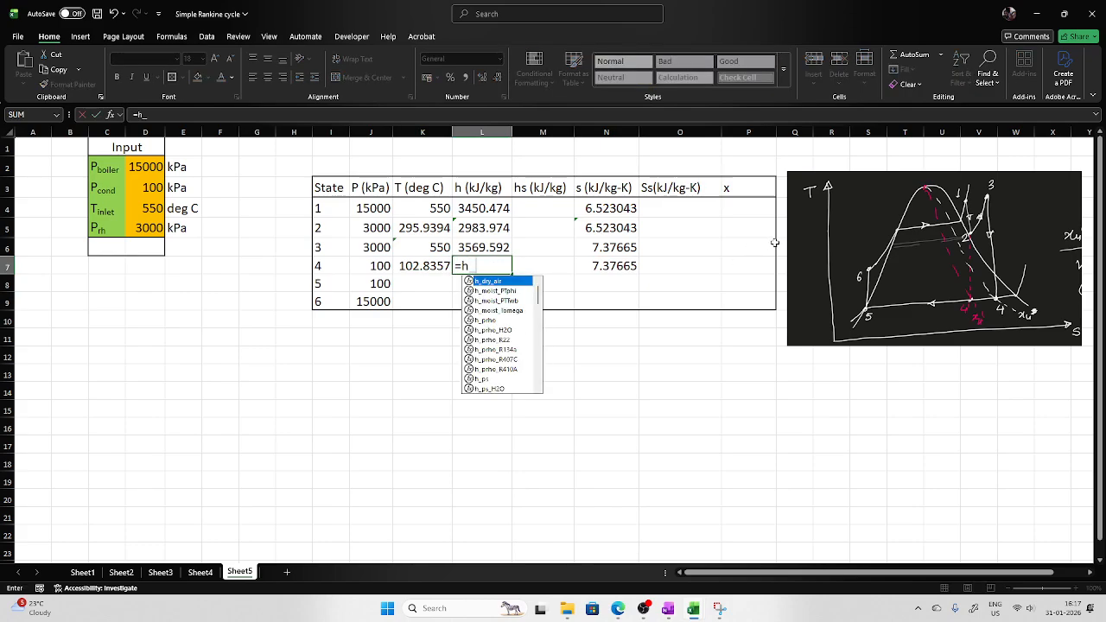
text(ps)
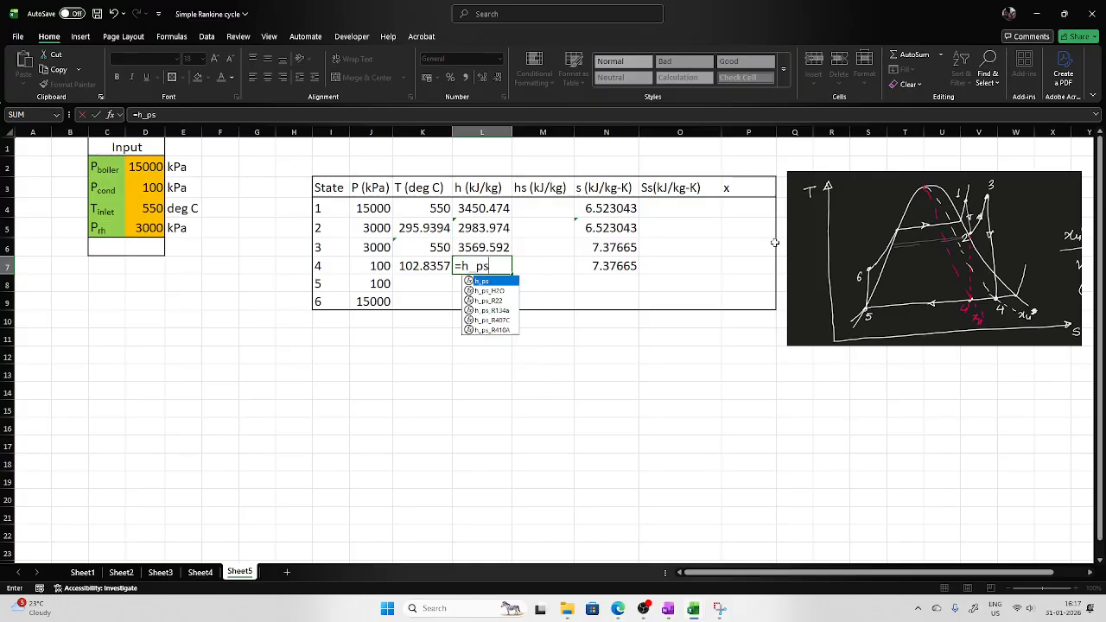
double_click(498, 291)
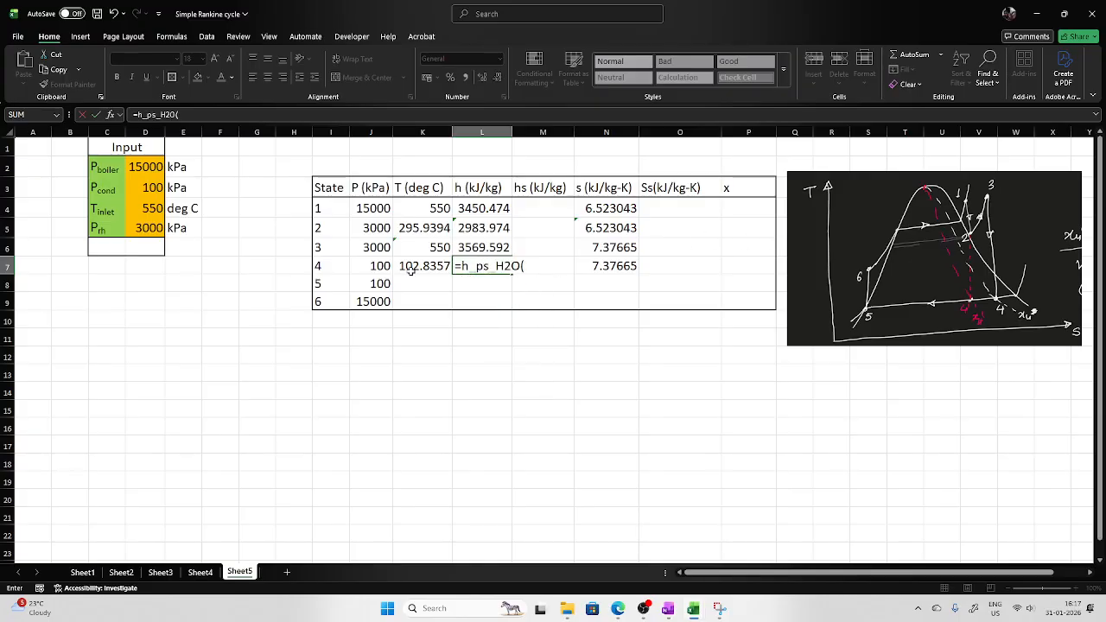
click(380, 266)
text(,)
click(616, 266)
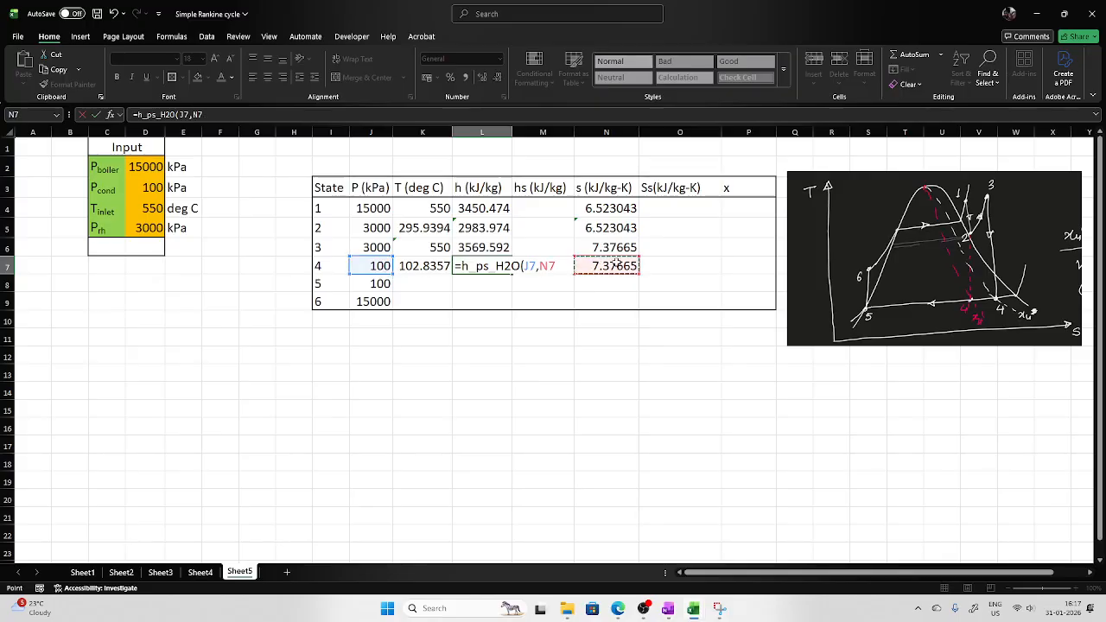
key(Return)
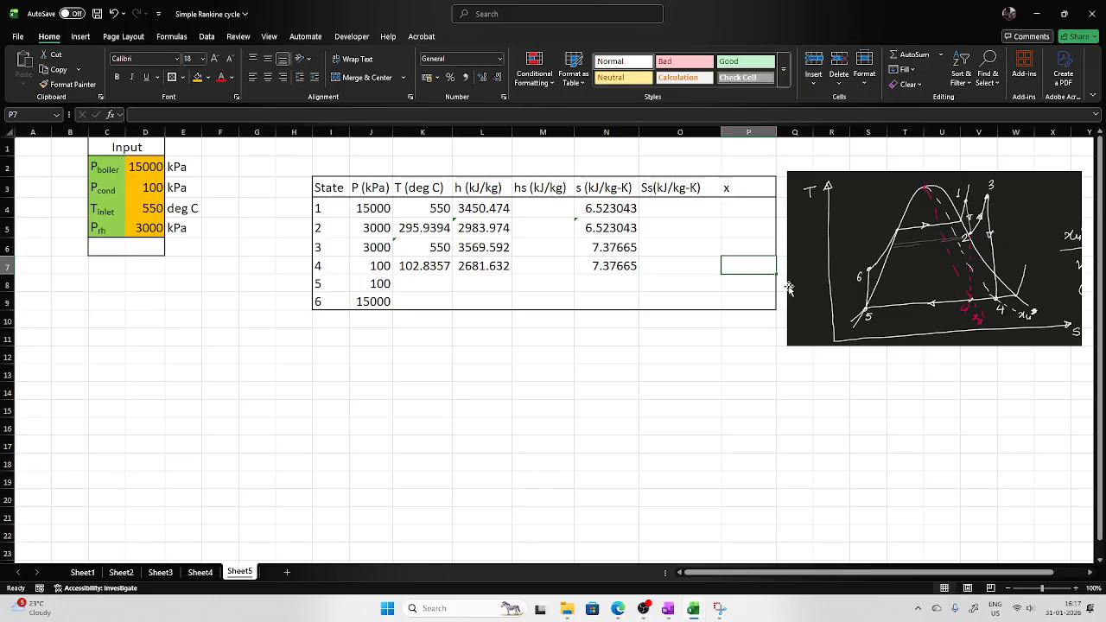
Compute state 4's quality in P7 with x_ps_H2O using pressure J7 and entropy N7.
text(=x)
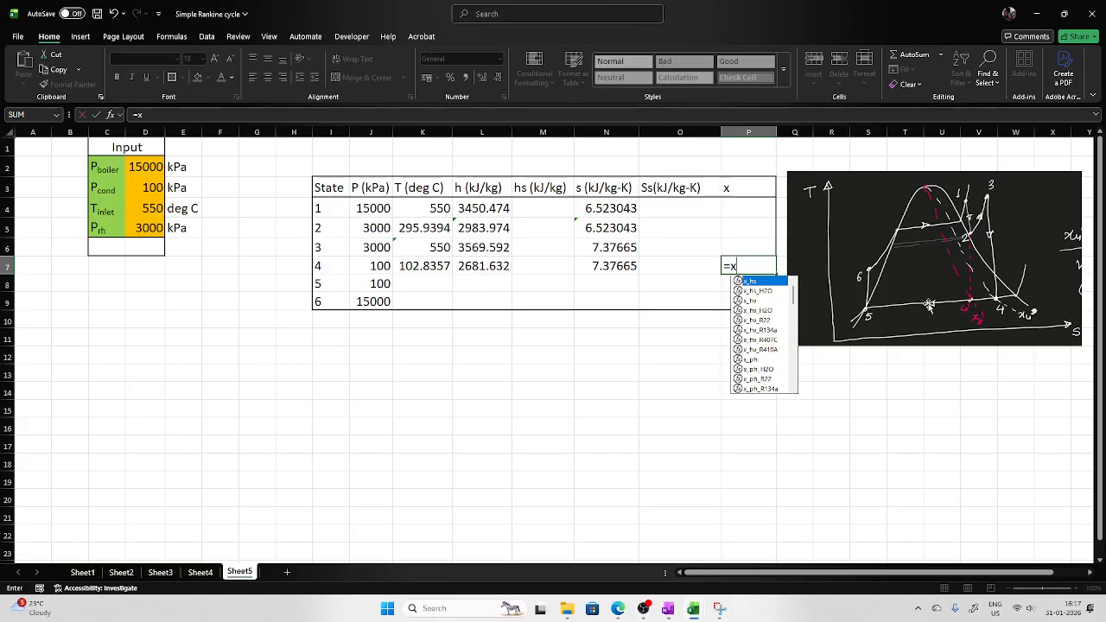
text(p)
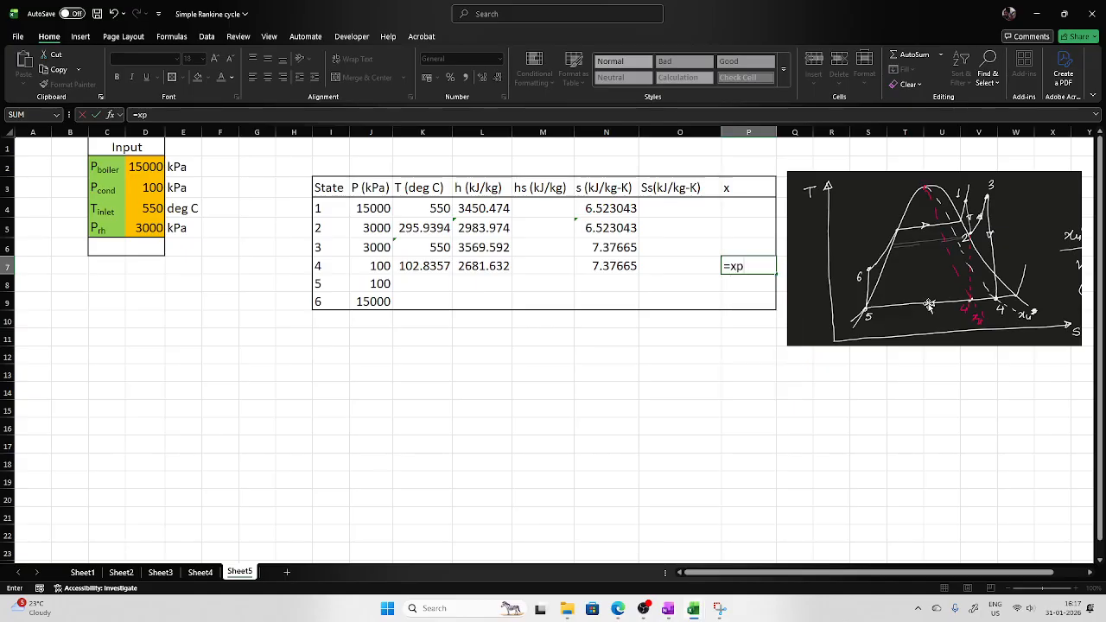
text(,)
key(BackSpace)
text(s)
key(BackSpace)
key(BackSpace)
text(_ps)
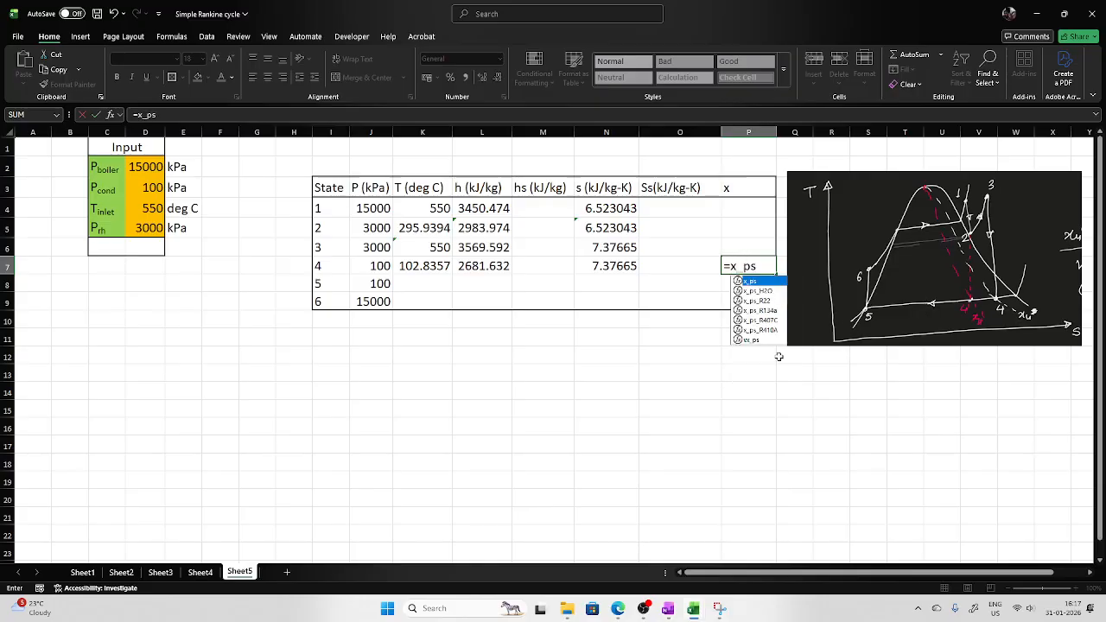
double_click(761, 292)
click(378, 267)
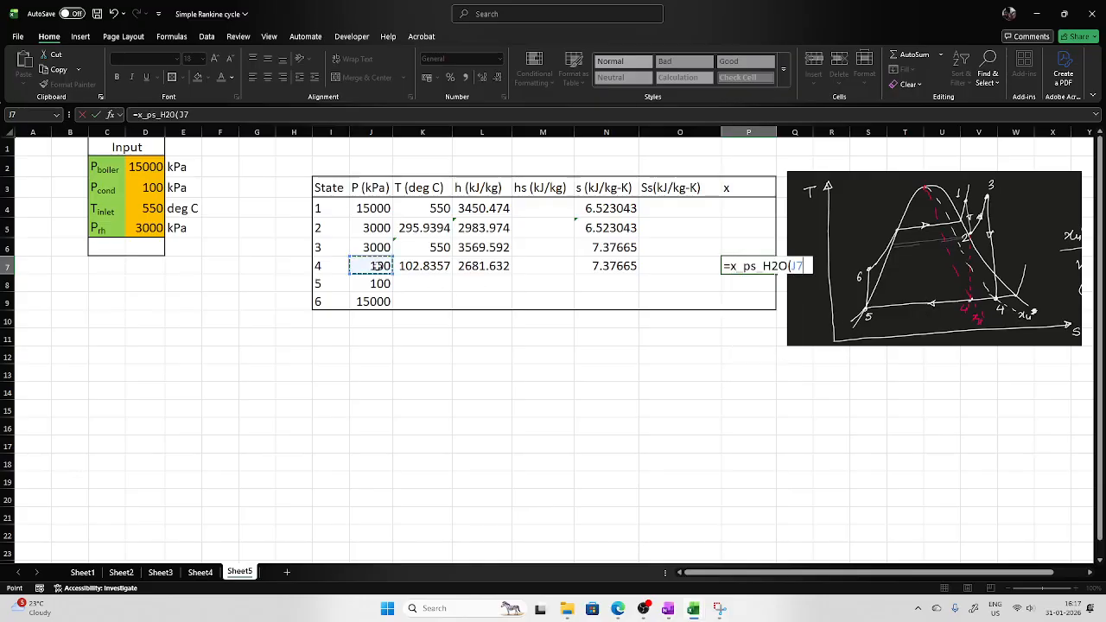
text(,)
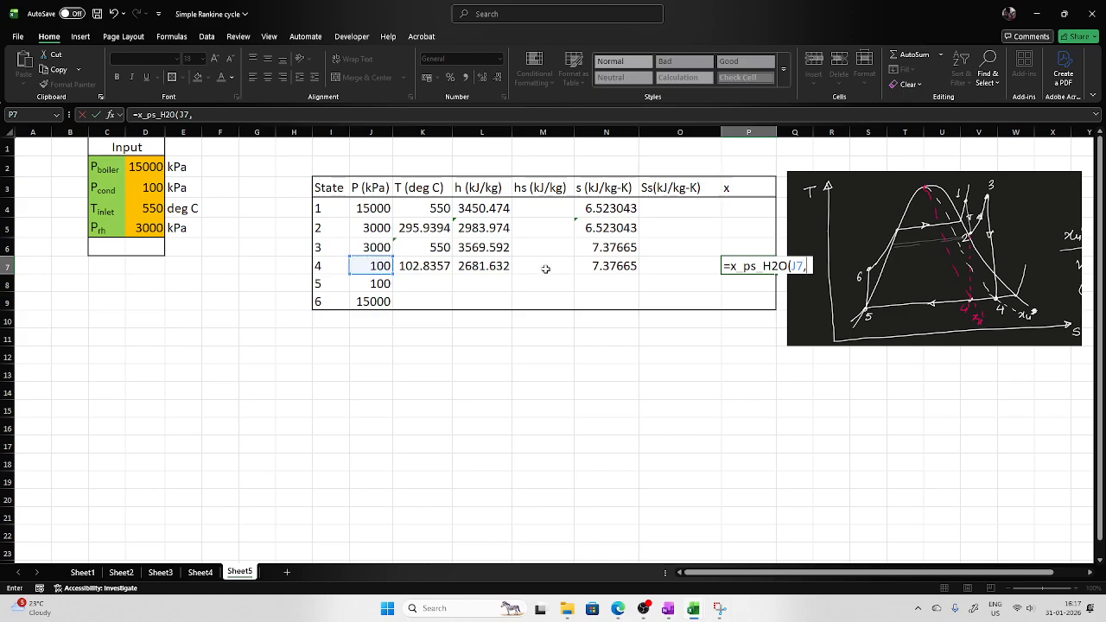
click(595, 268)
key(Return)
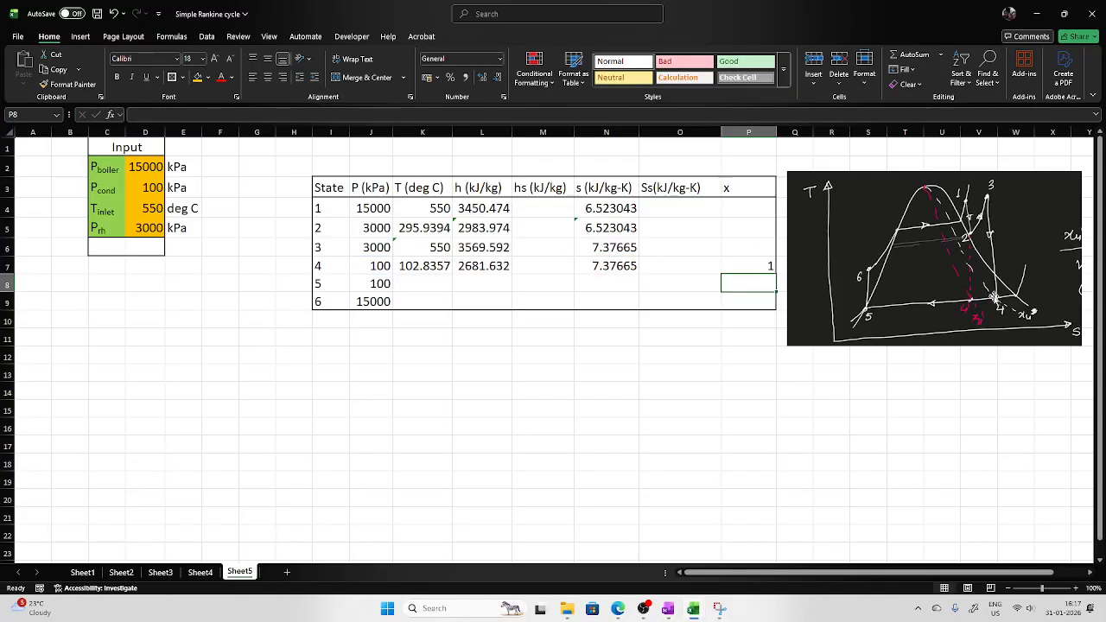
Compute state 5's temperature in K8 with Tsat_p_H2O using pressure J8.
click(768, 270)
click(787, 403)
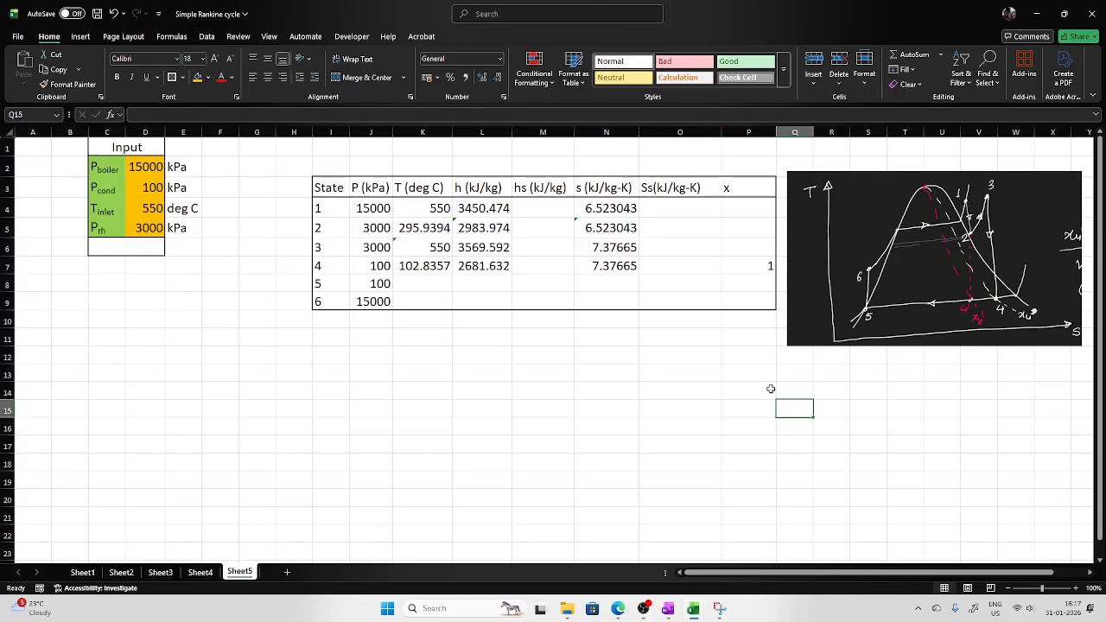
click(413, 284)
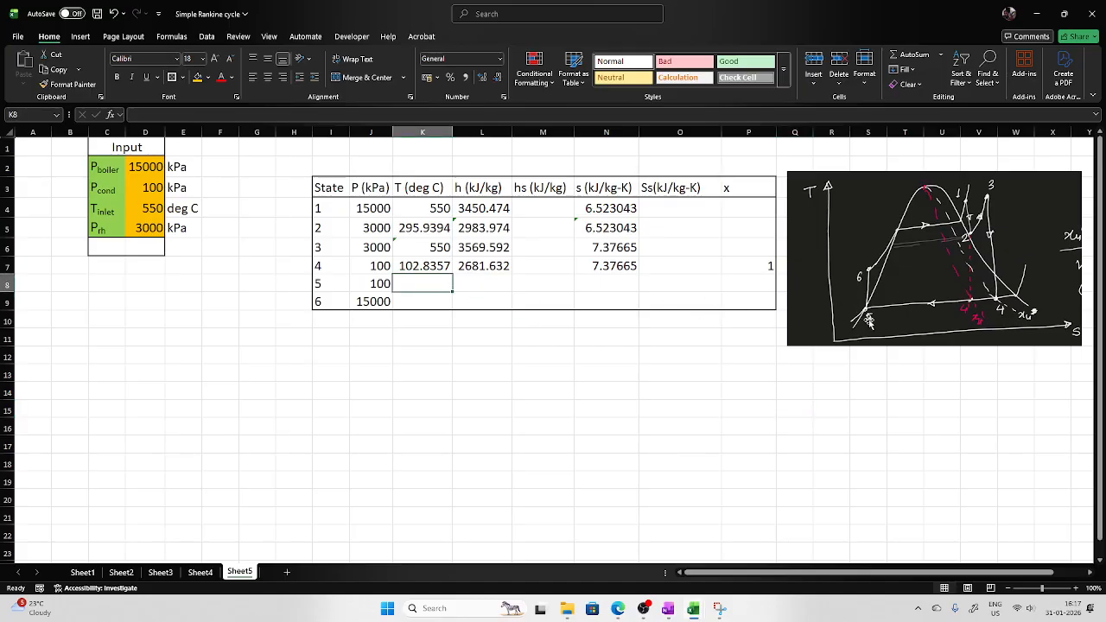
text(=ts)
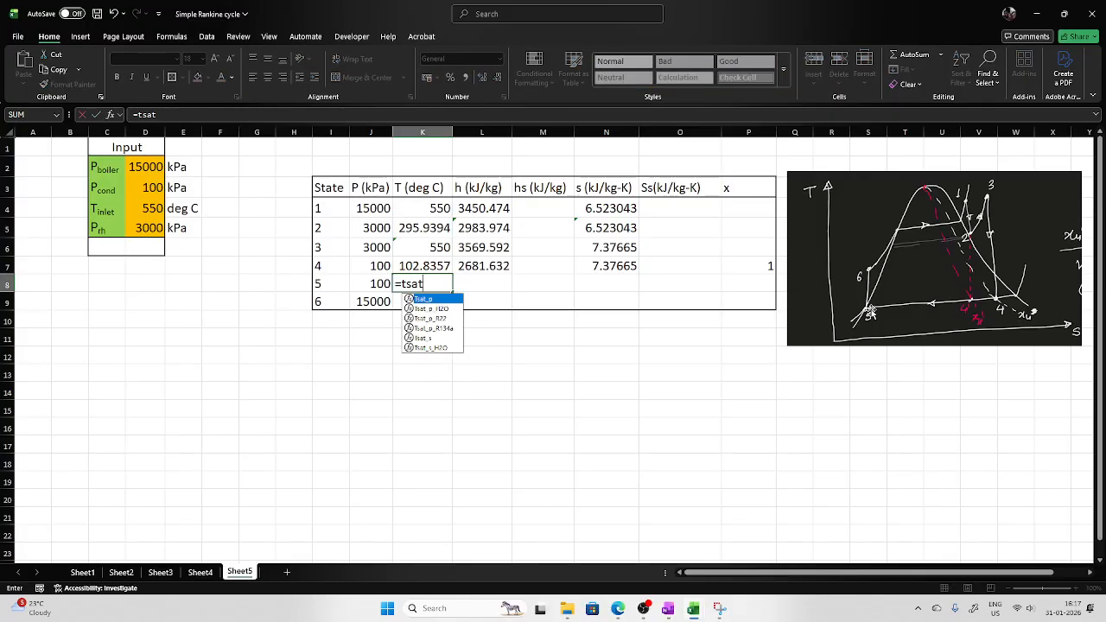
text(at)
double_click(445, 309)
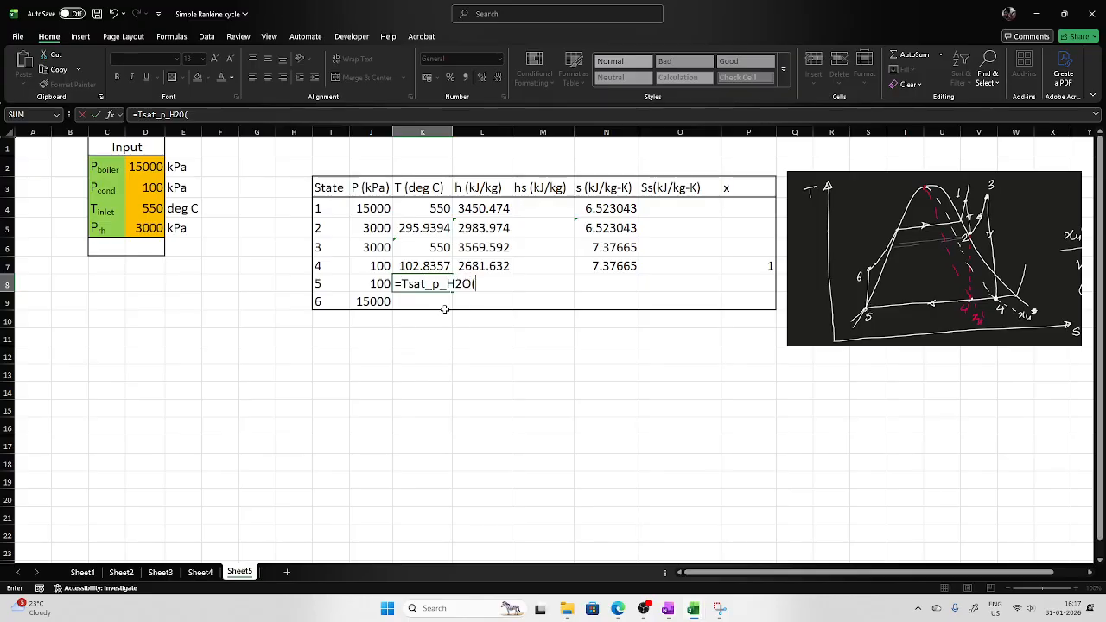
click(381, 284)
text())
key(Return)
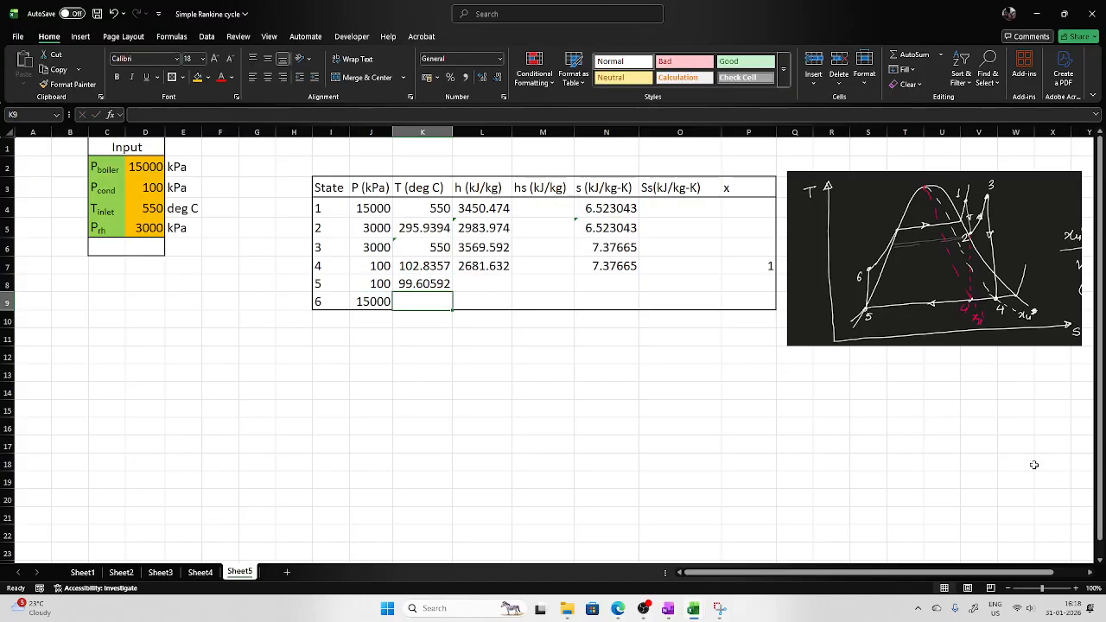
Compute state 5's enthalpy in L8 with hL_p_H2O using pressure J8.
click(491, 287)
text(=h)
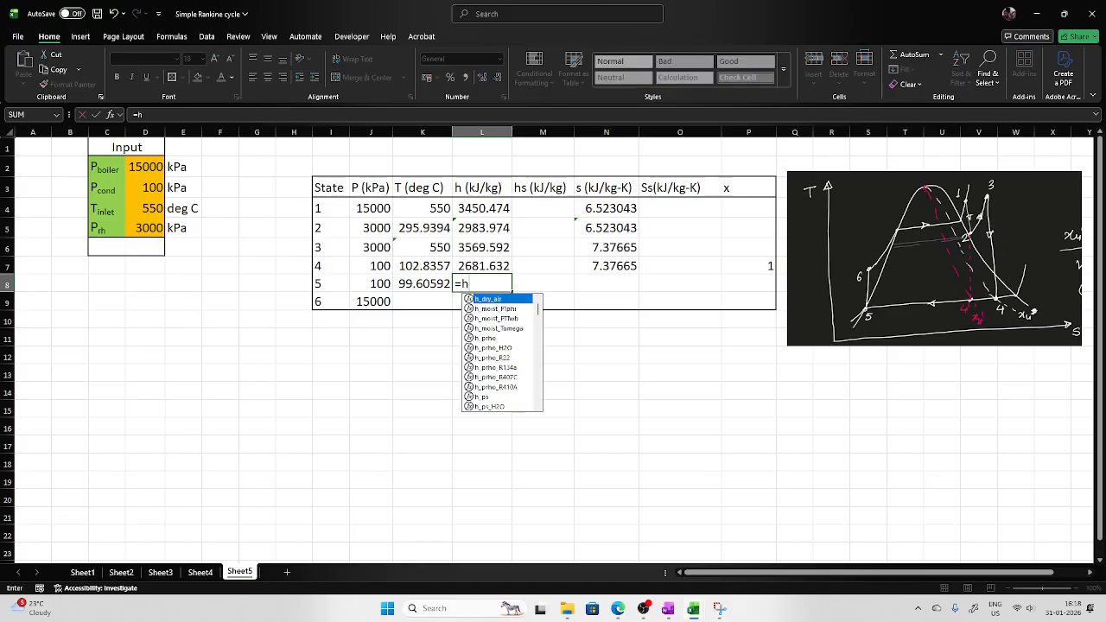
text(l)
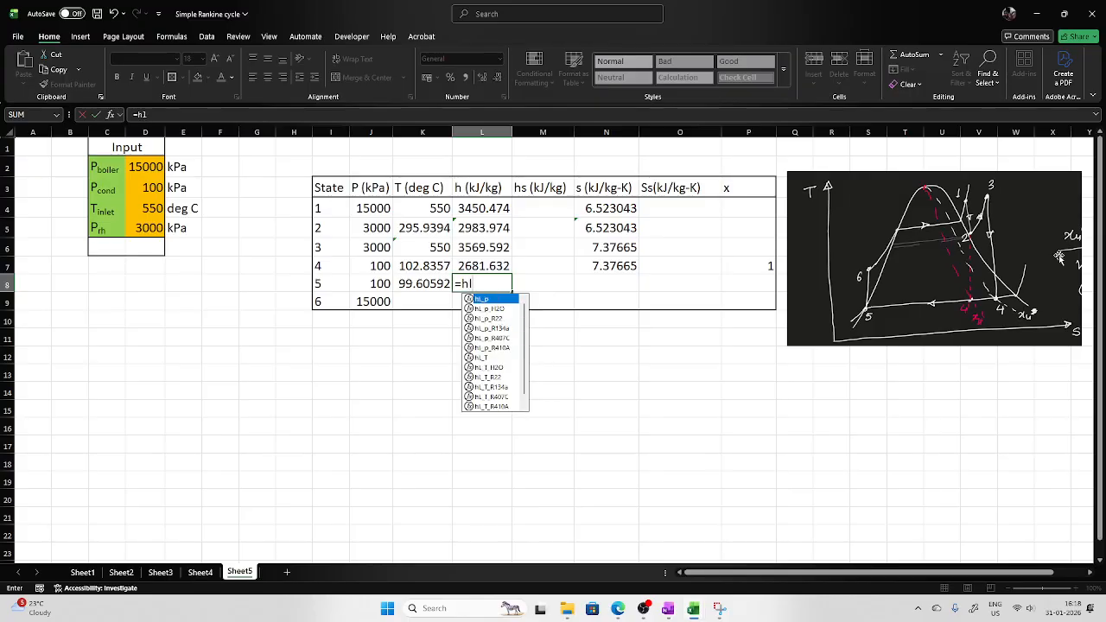
double_click(490, 309)
click(385, 284)
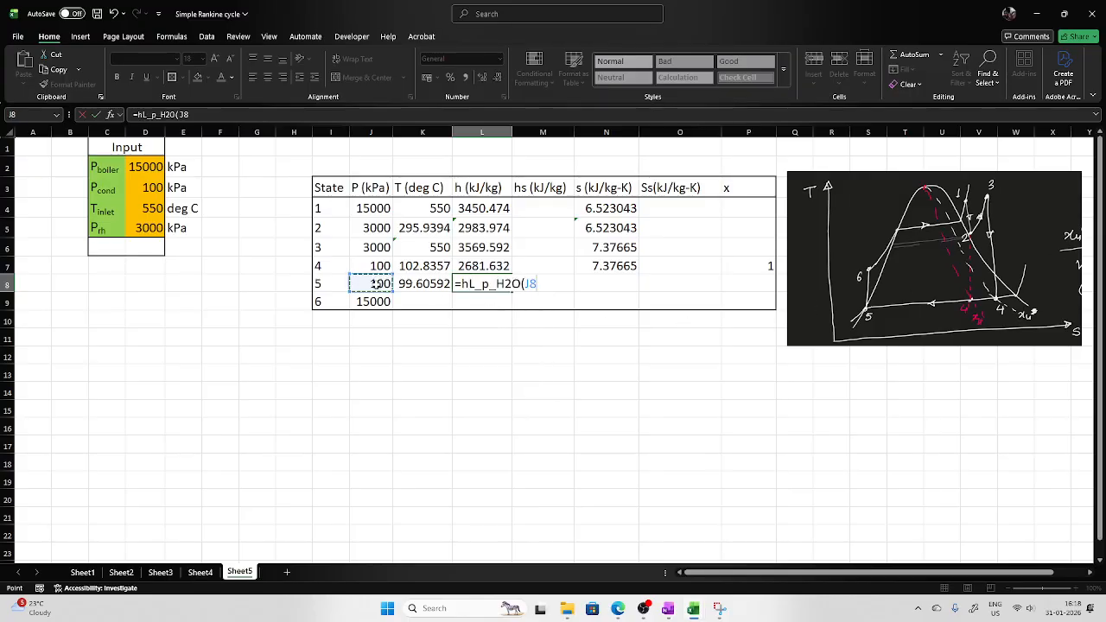
key(Return)
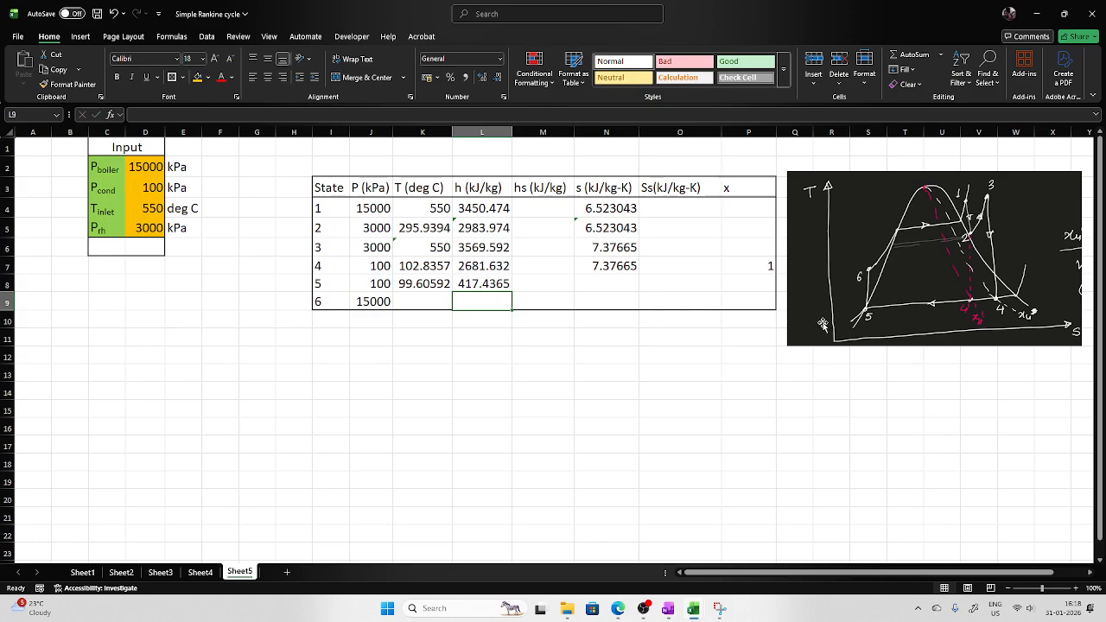
Compute state 5's entropy in N8 with sL_p_H2O using pressure J8.
click(596, 283)
text(=sl)
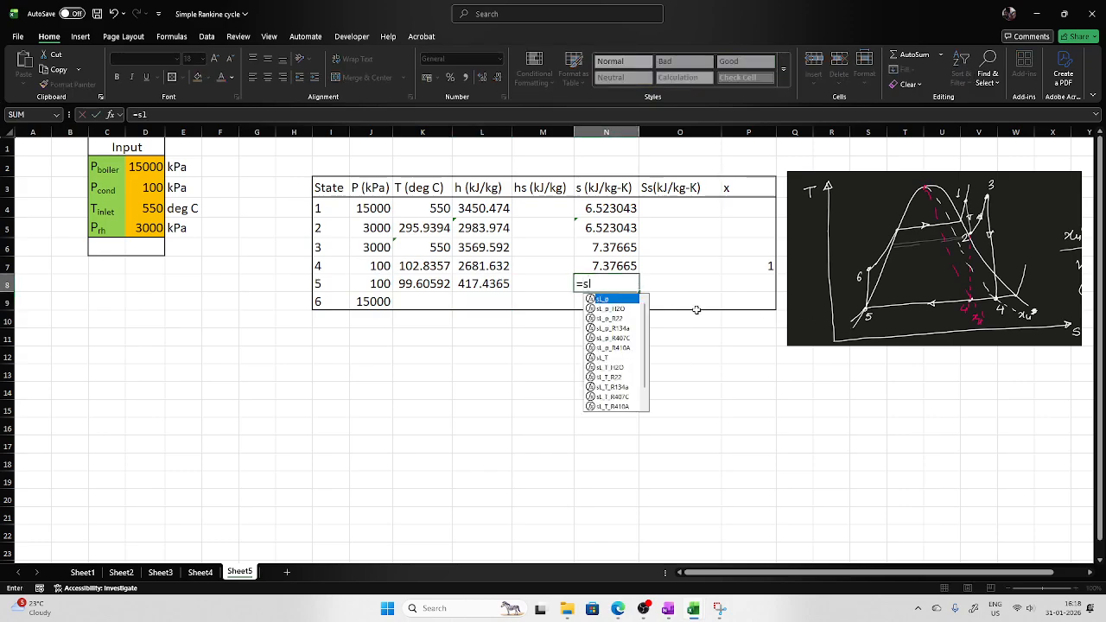
double_click(599, 308)
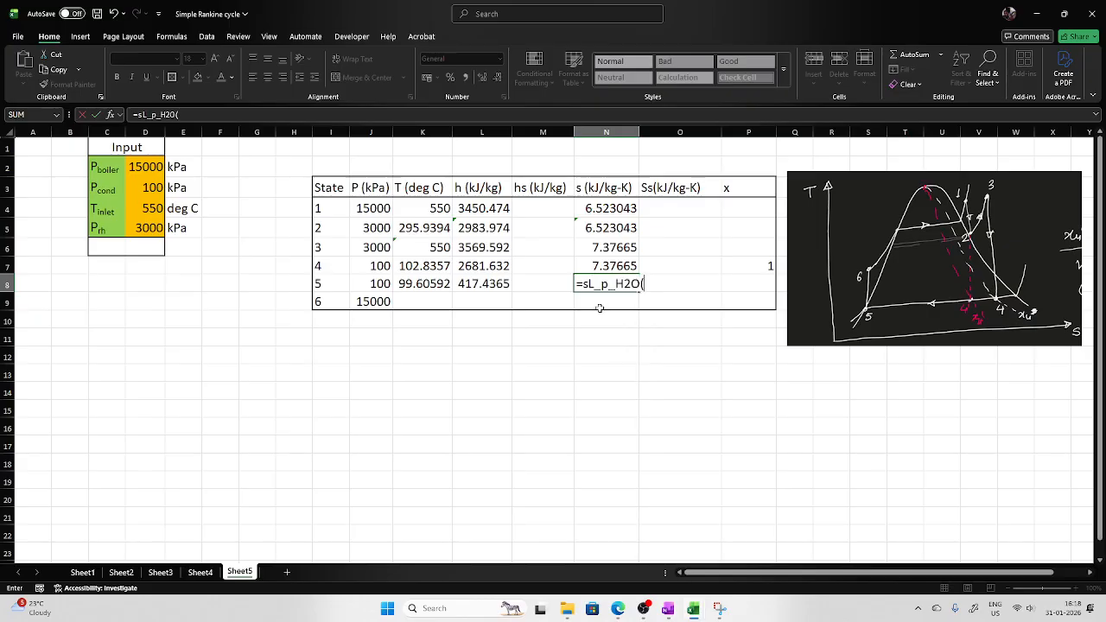
click(384, 285)
key(Return)
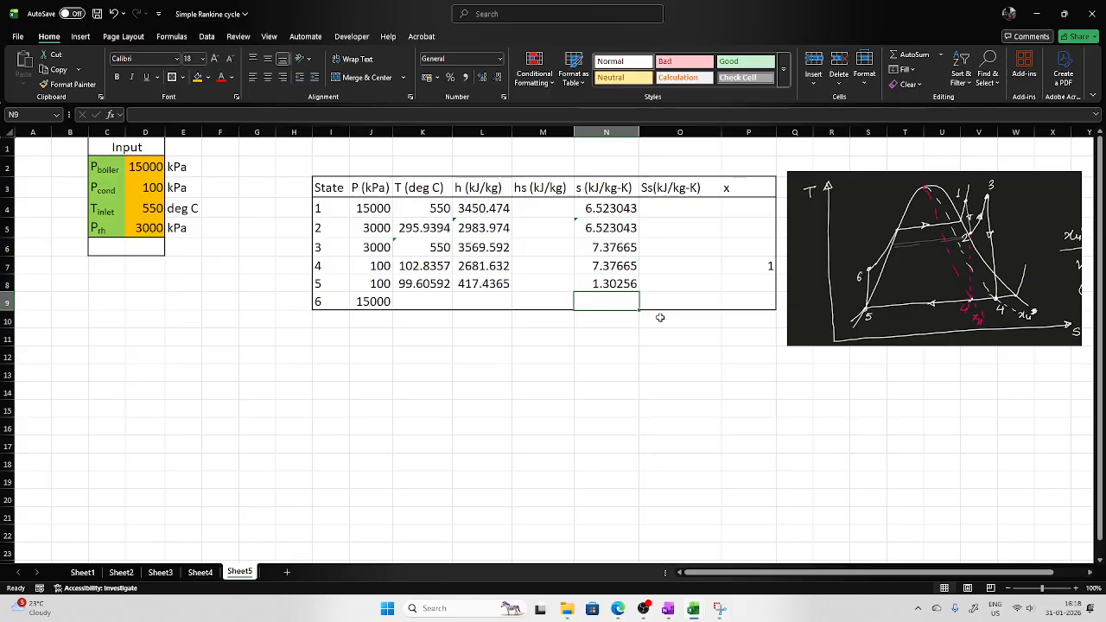
Set state 6's entropy in N9 equal to state 5's entropy in N8.
text(=)
click(622, 285)
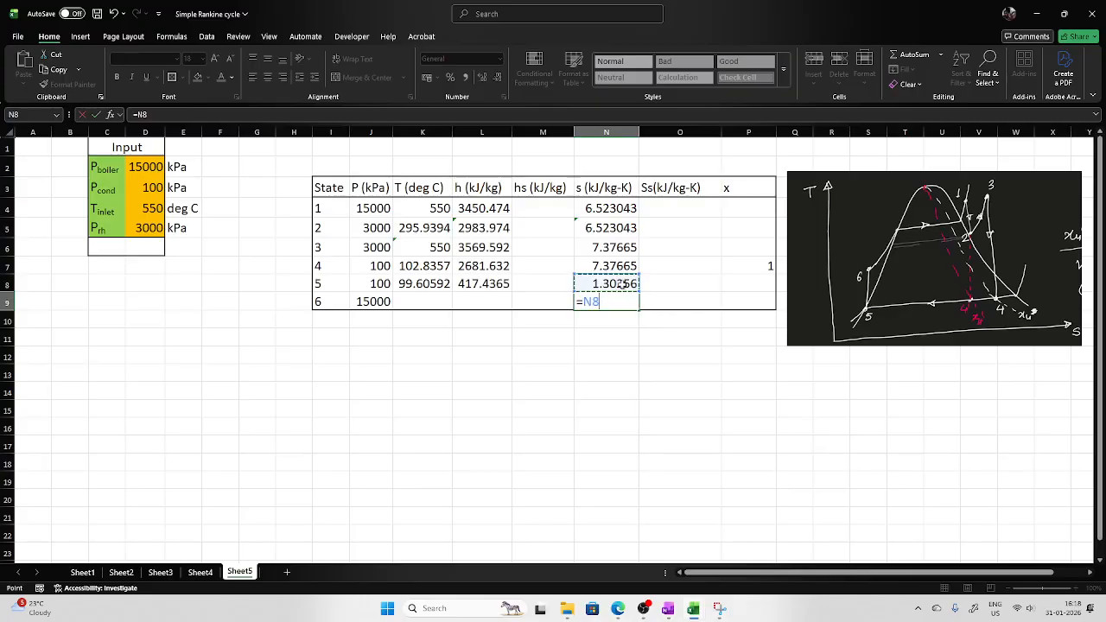
key(Return)
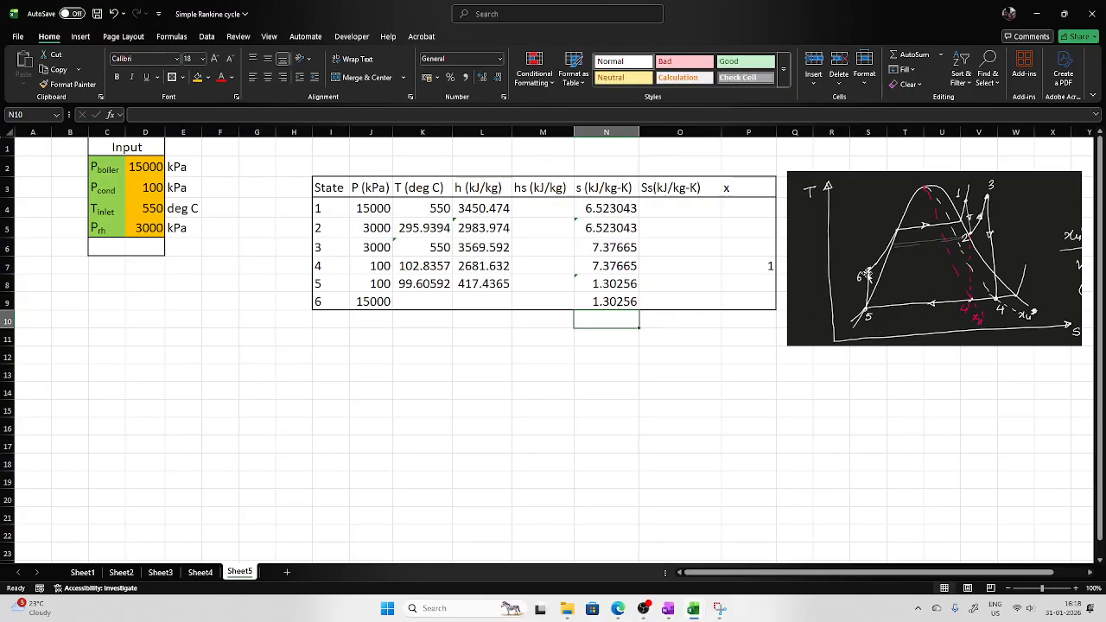
Compute state 6's temperature in K9 with T_ps_H2O using pressure J9 and entropy N9.
click(421, 301)
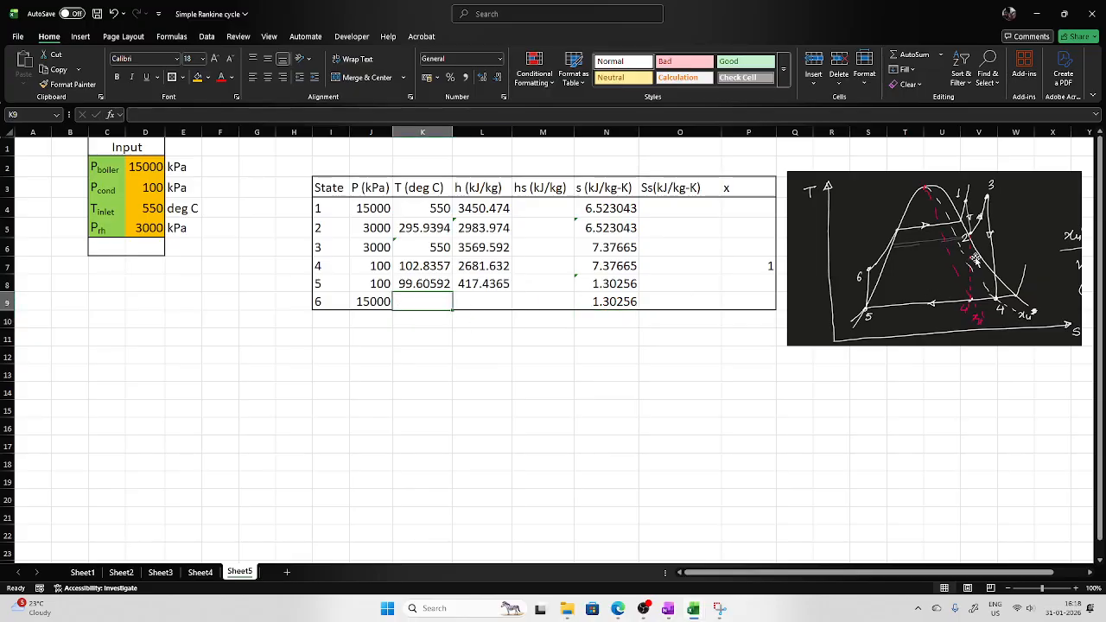
text(=T_)
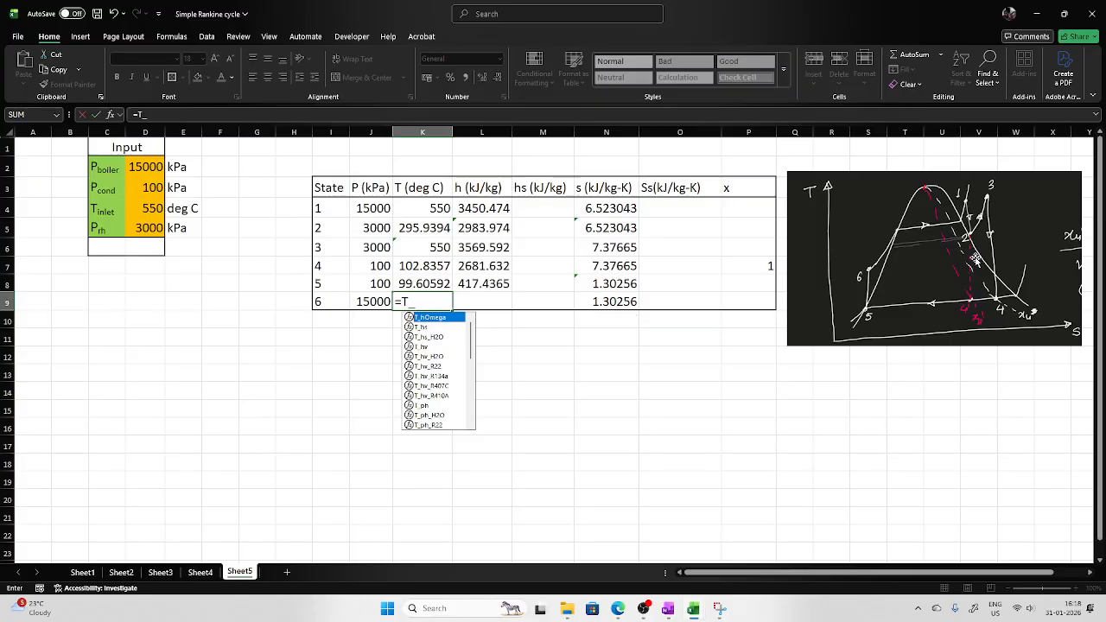
text(ps)
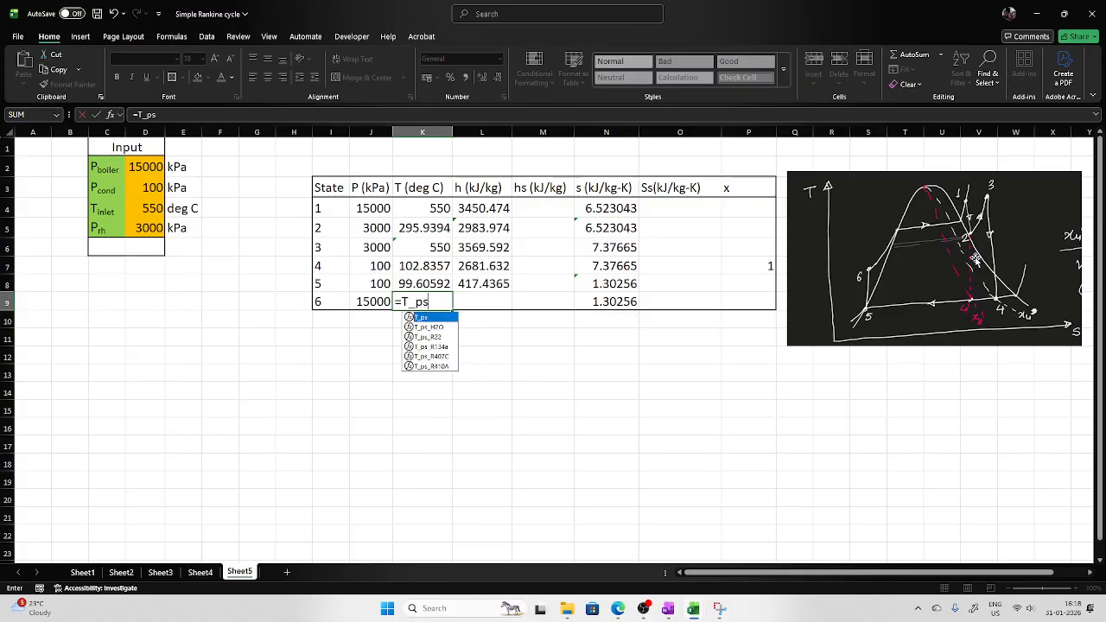
double_click(439, 328)
click(382, 304)
text(,)
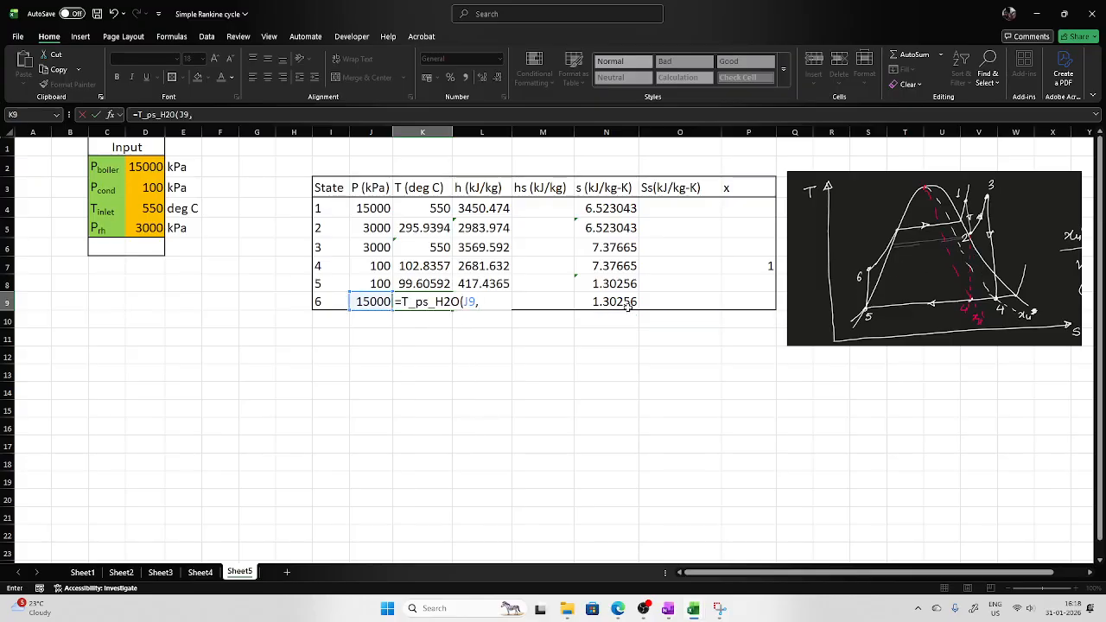
click(628, 304)
key(Return)
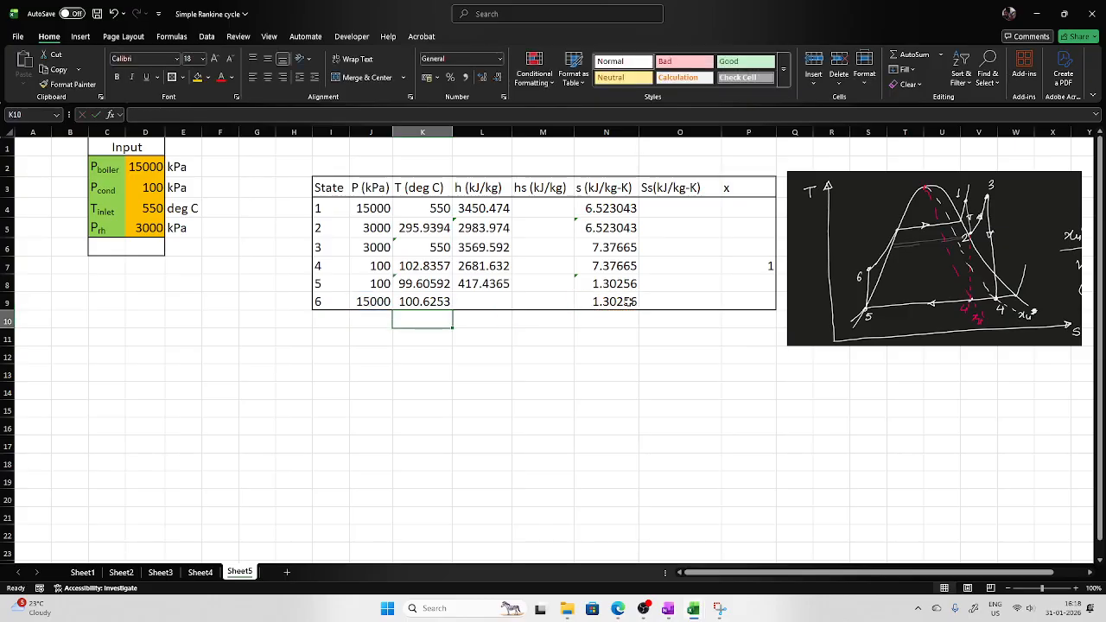
Compute state 6's enthalpy in L9 with h_ps_H2O using pressure J9 and entropy N9.
click(496, 299)
text(=h)
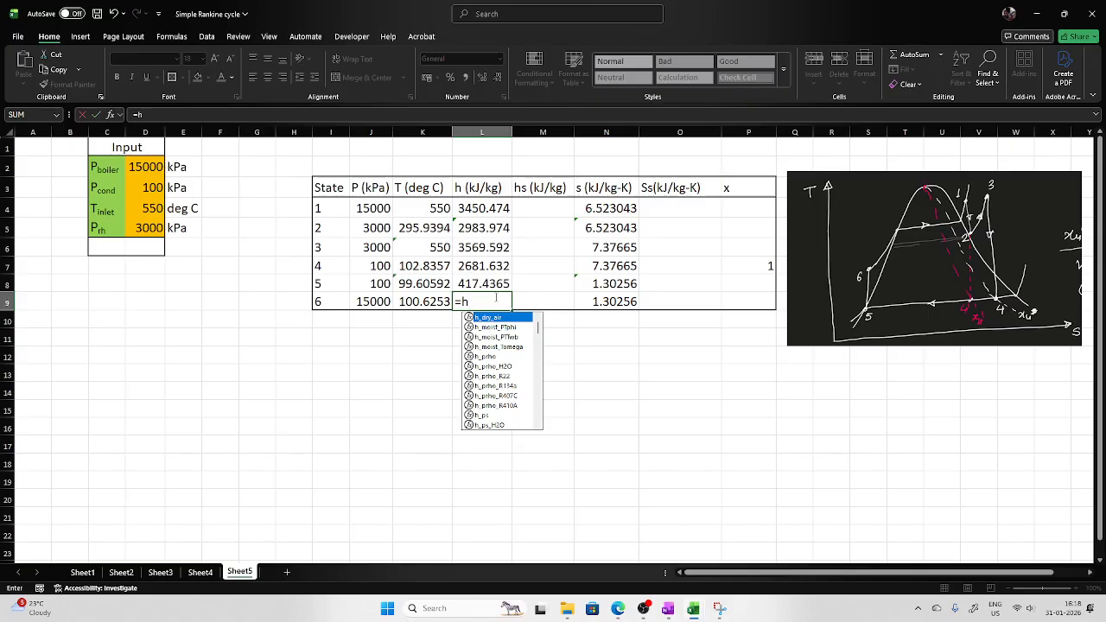
text(_p)
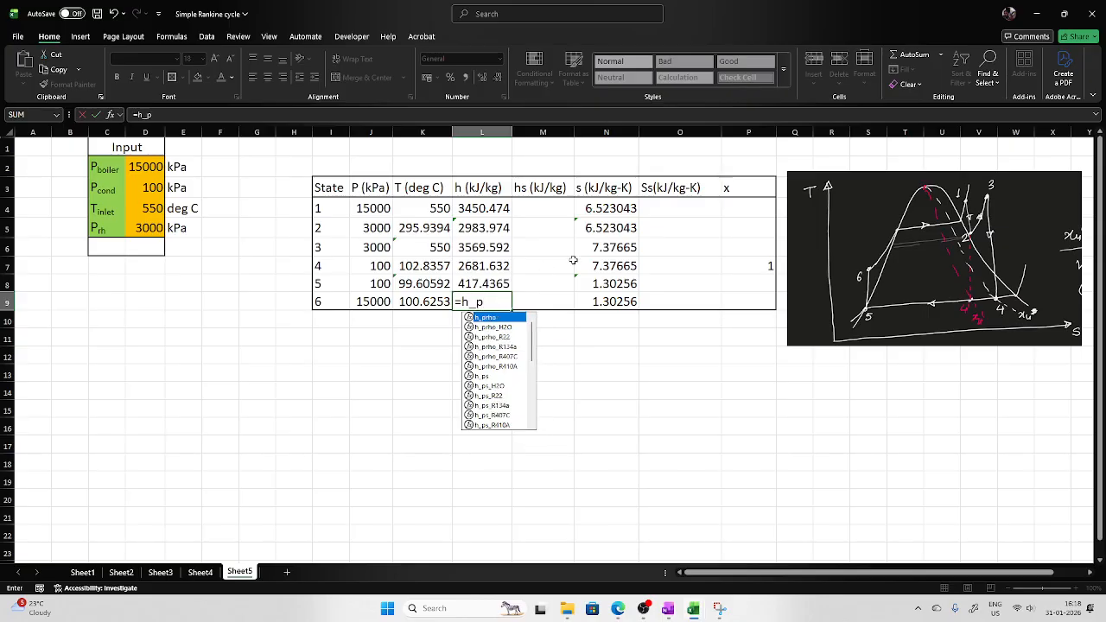
text(s)
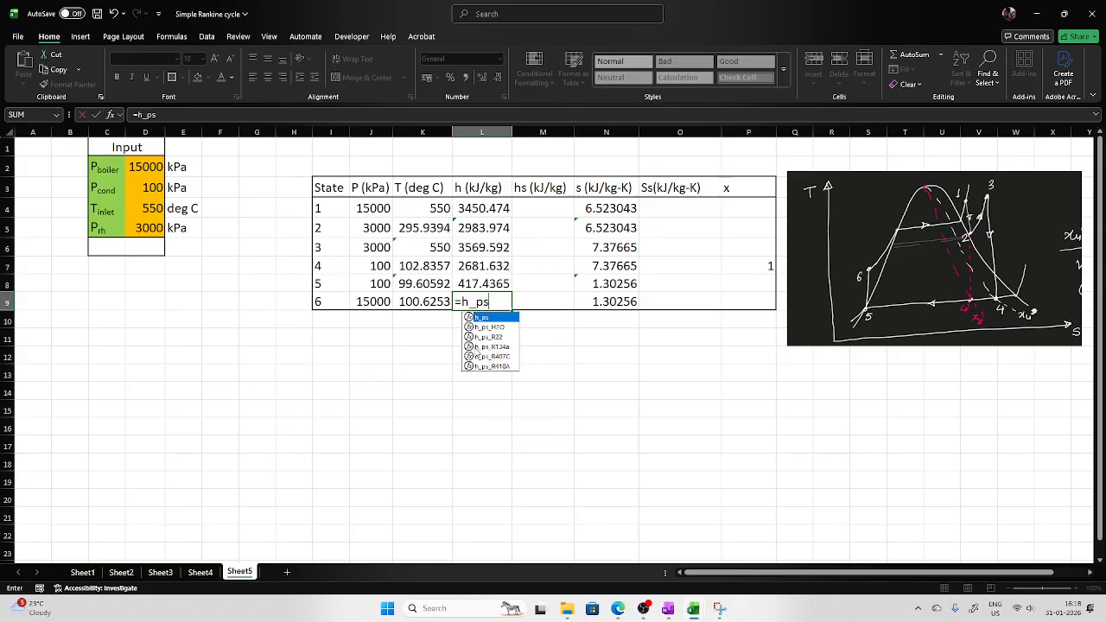
double_click(484, 327)
click(358, 301)
text(,)
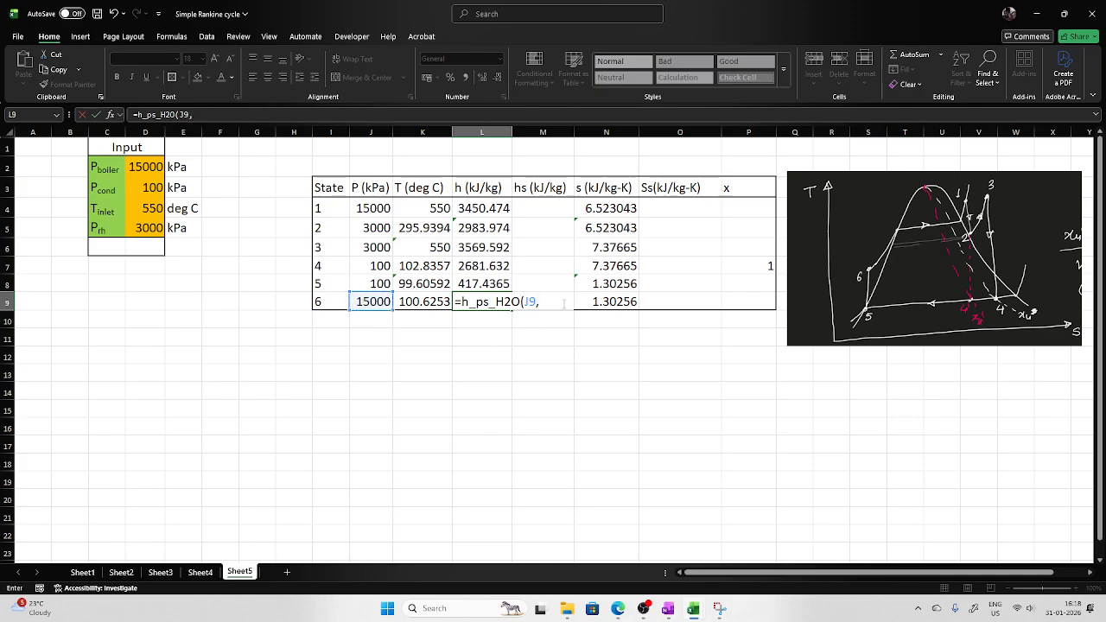
click(607, 302)
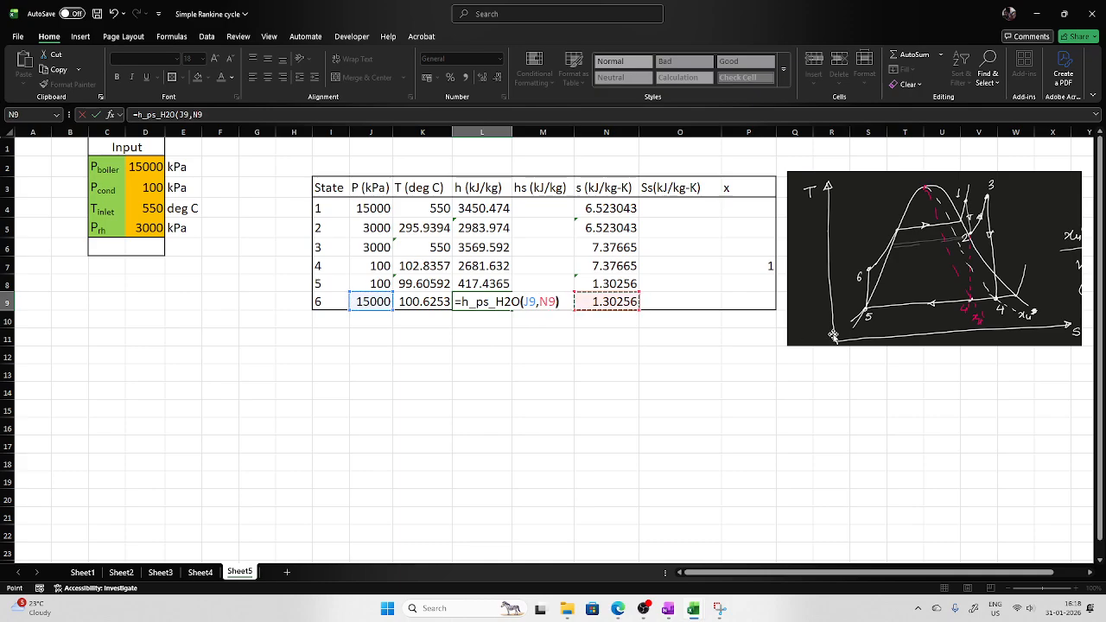
key(Return)
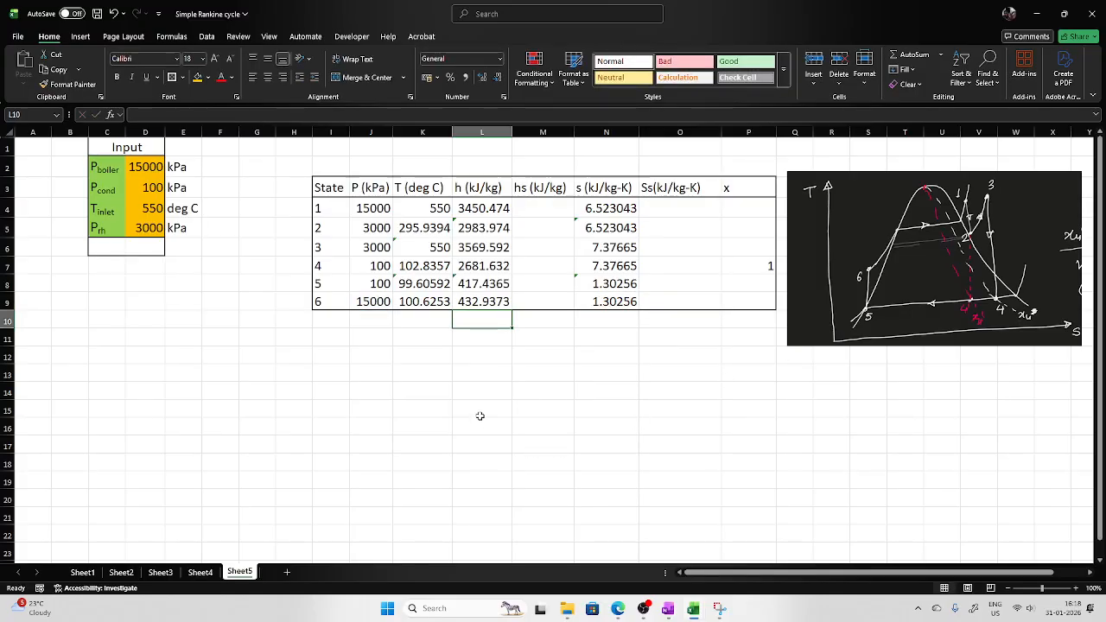
Copy the work, heat and efficiency summary block from Sheet4 into Sheet5 starting at cell C12.
click(199, 572)
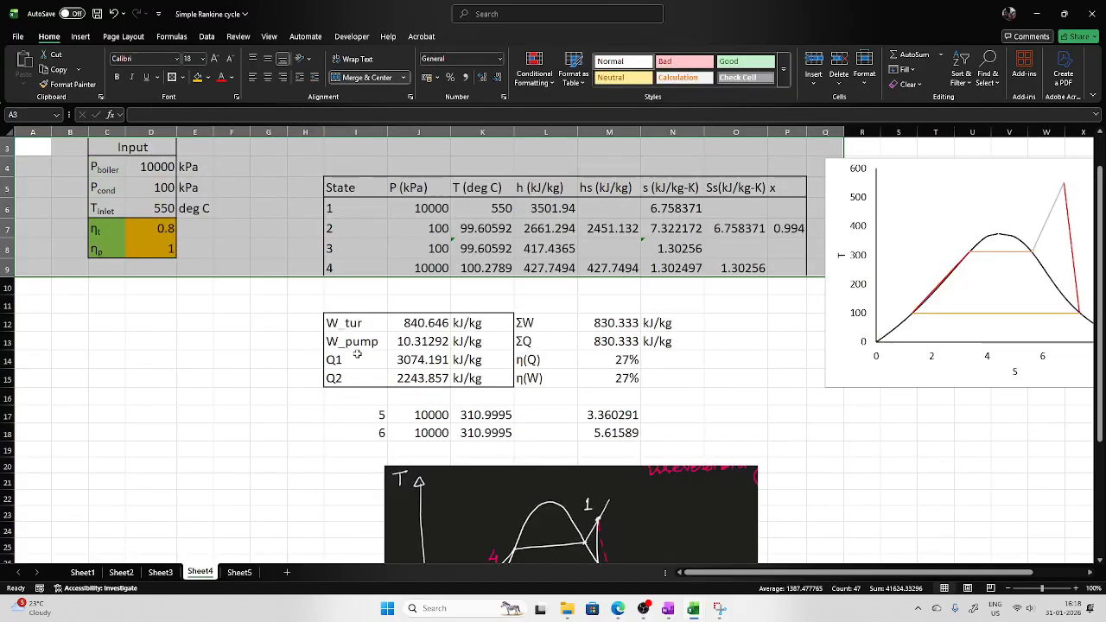
drag(332, 323, 682, 377)
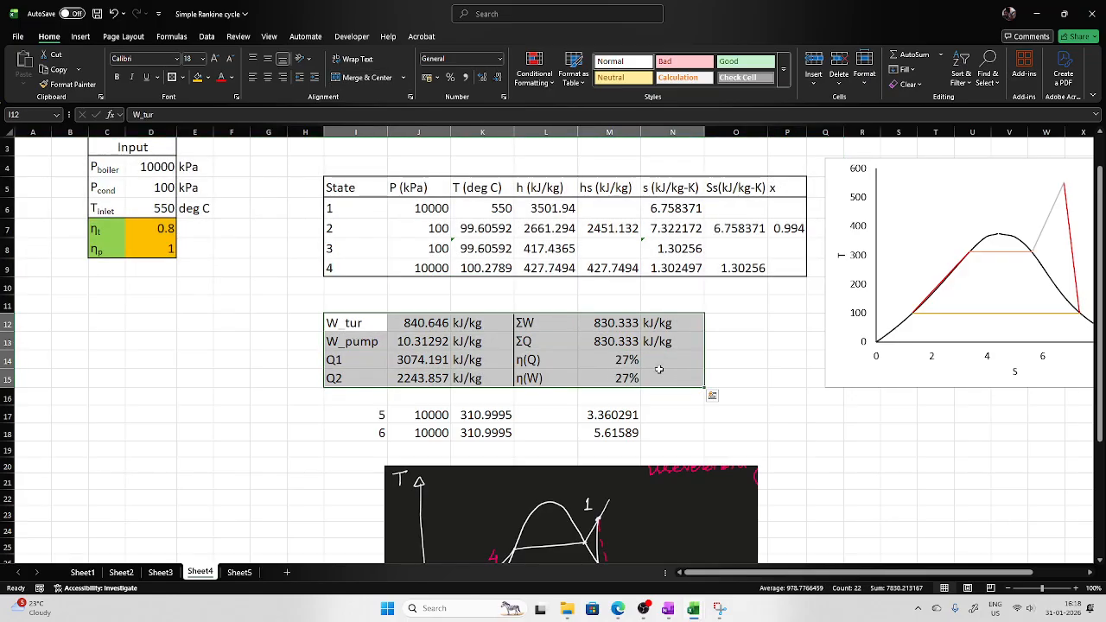
key(ctrl+c)
click(239, 572)
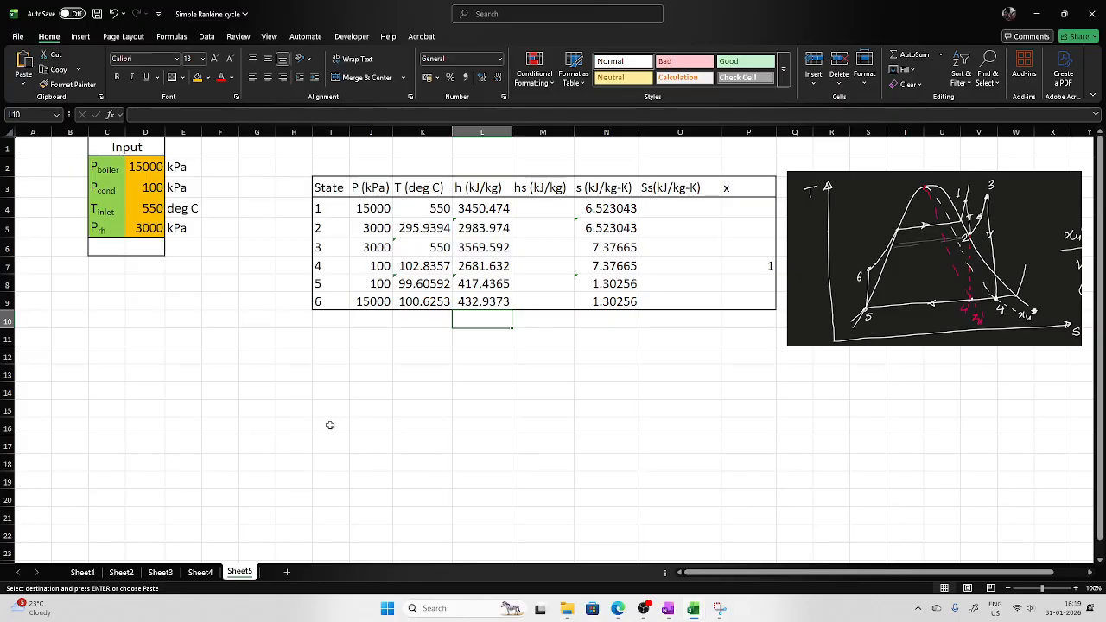
click(106, 355)
key(ctrl+v)
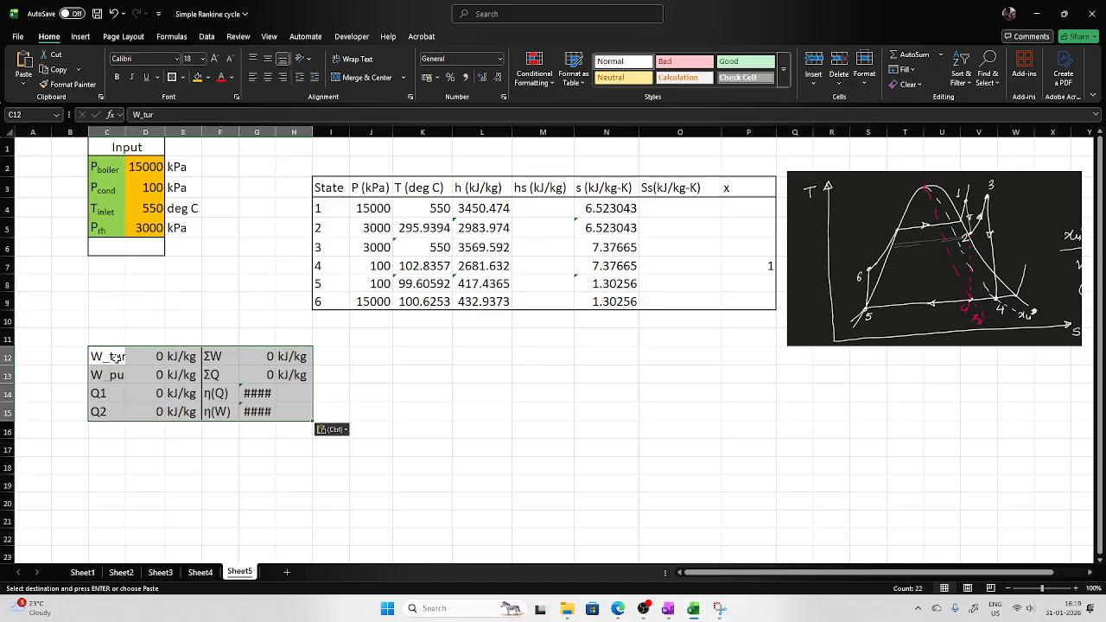
click(129, 355)
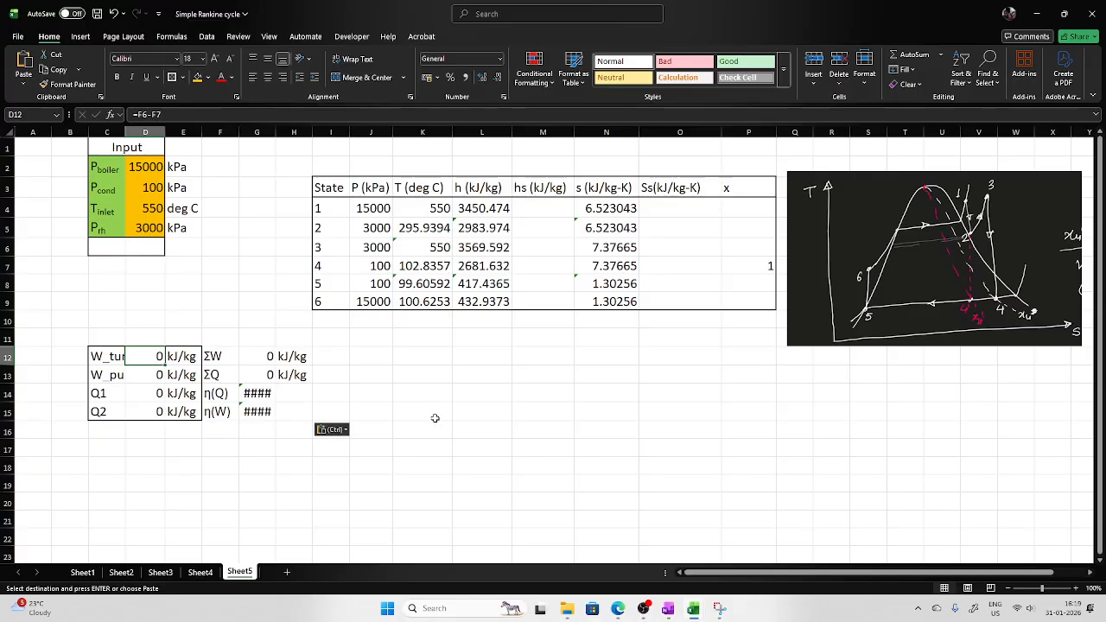
text(=)
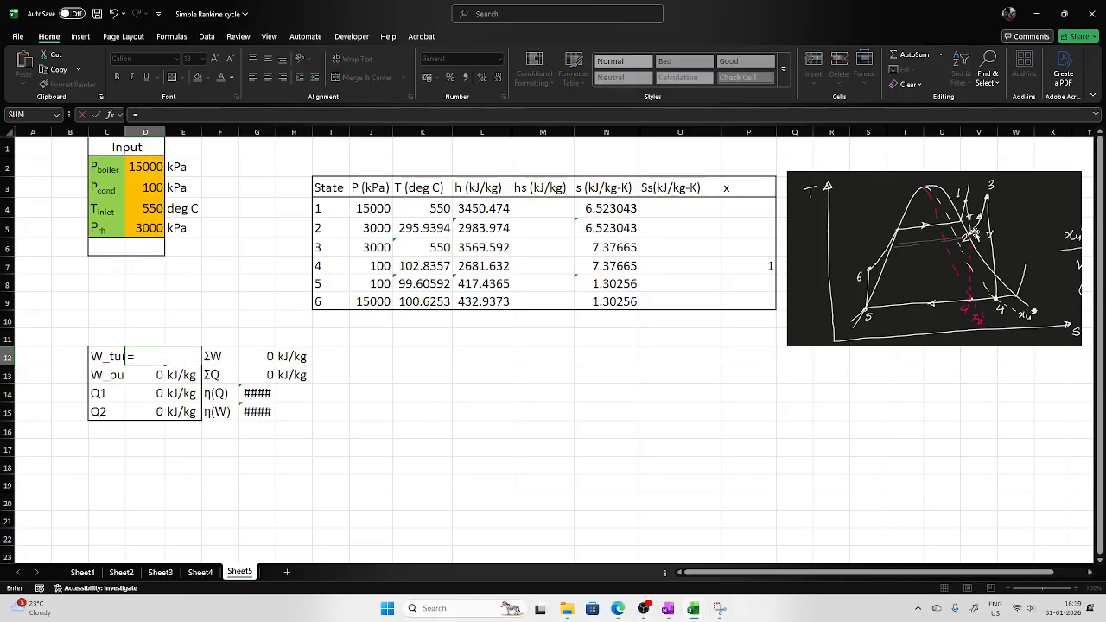
click(497, 213)
text(0)
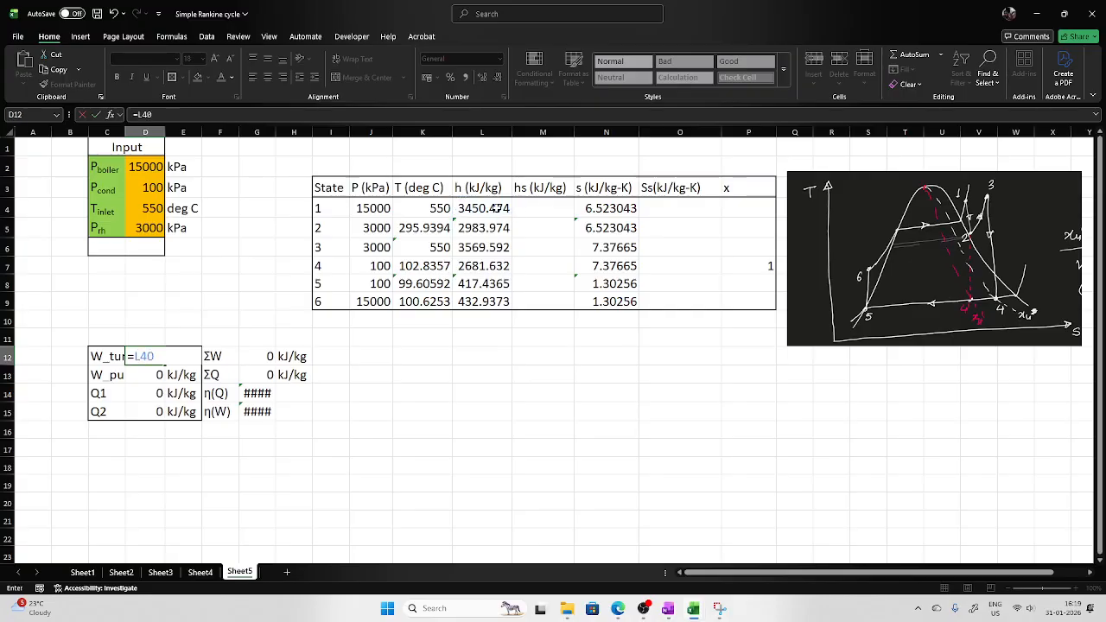
click(486, 227)
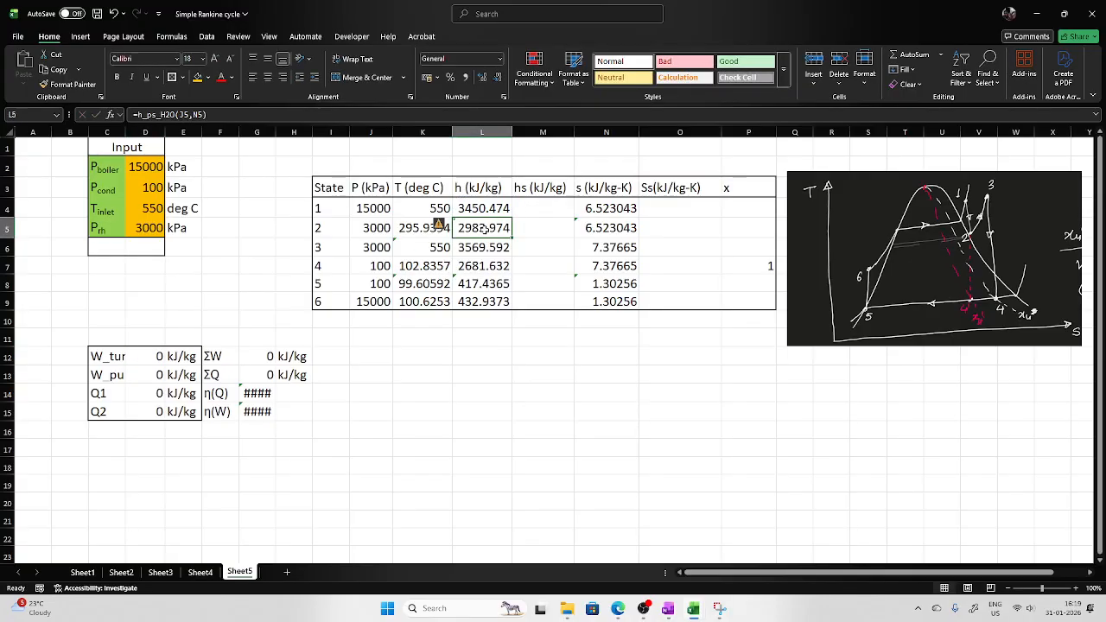
Compute turbine work in D12 as L4-L5+L6-L7, the enthalpy drops across both turbine stages.
click(157, 357)
text(=)
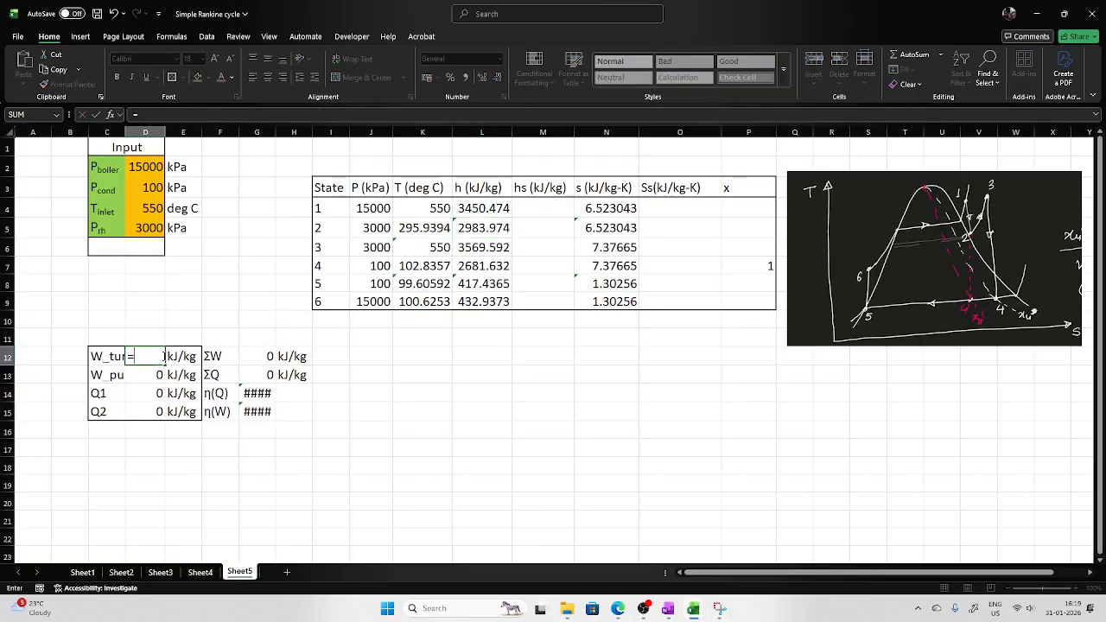
click(474, 214)
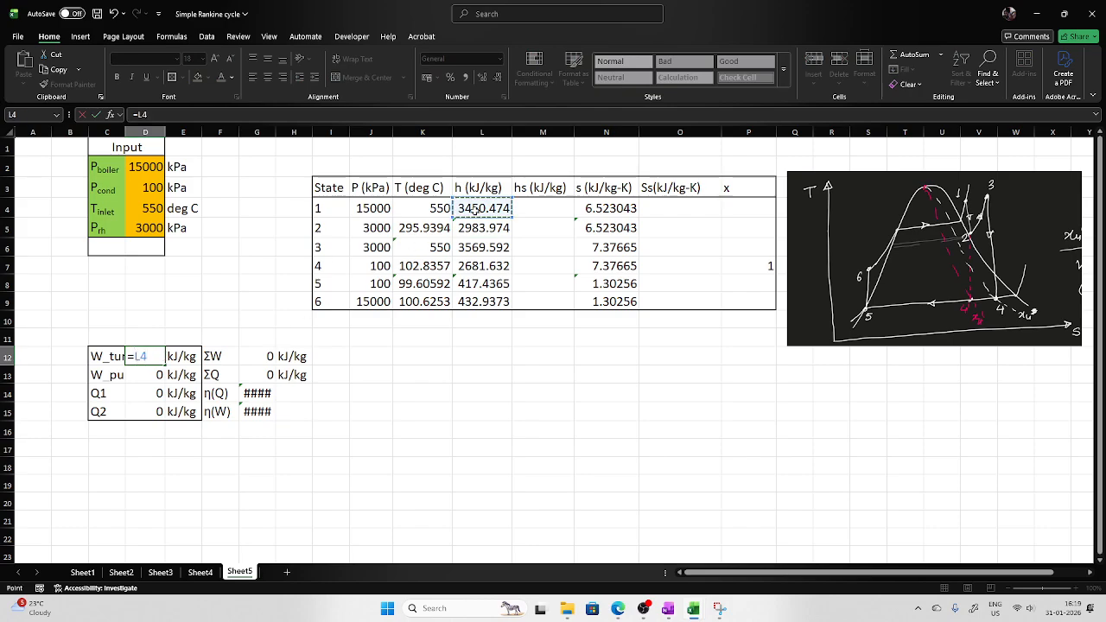
text(-)
click(467, 233)
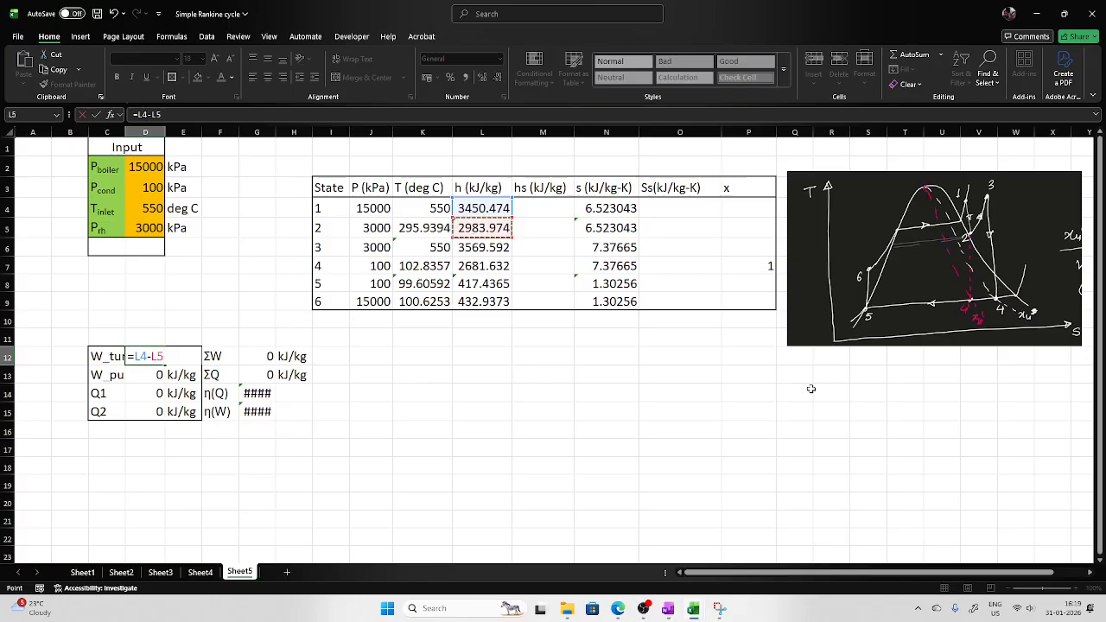
text(+)
click(482, 247)
text(-)
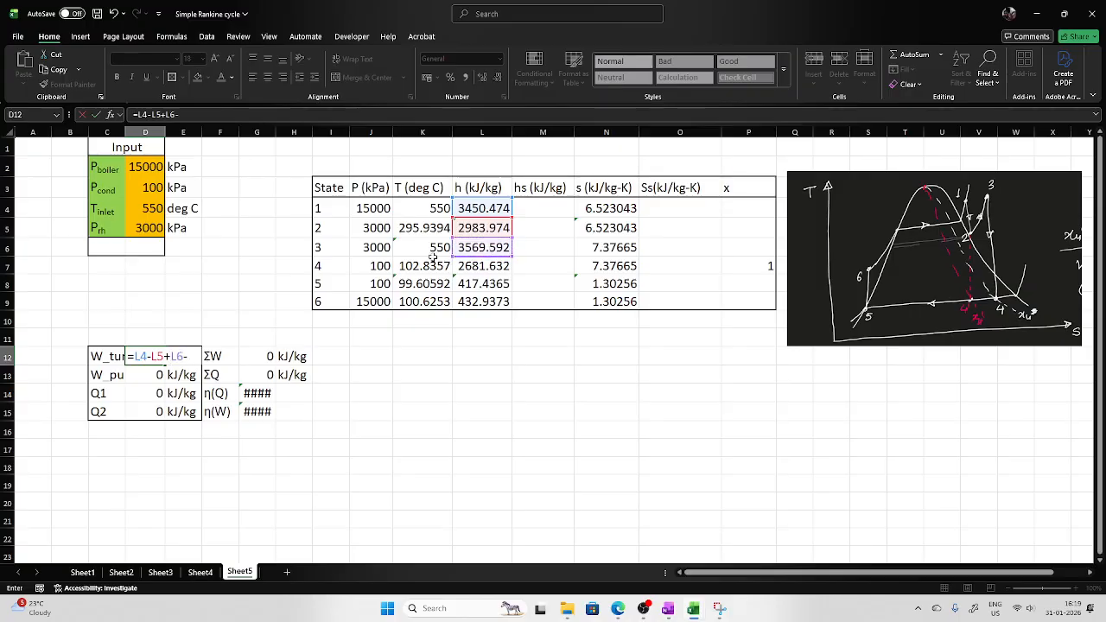
click(489, 264)
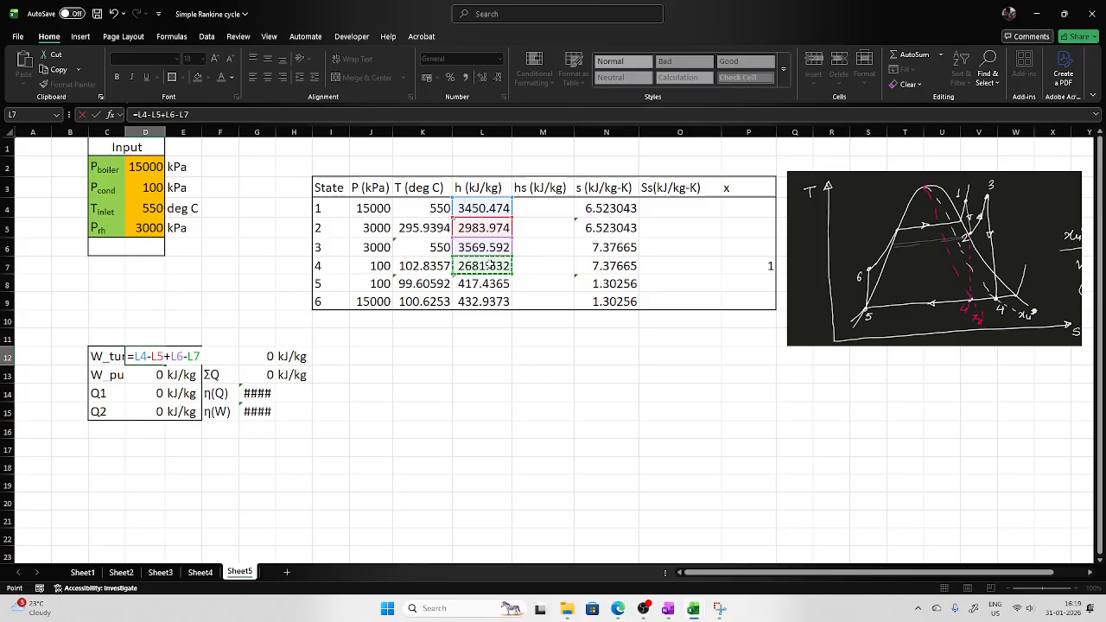
key(Return)
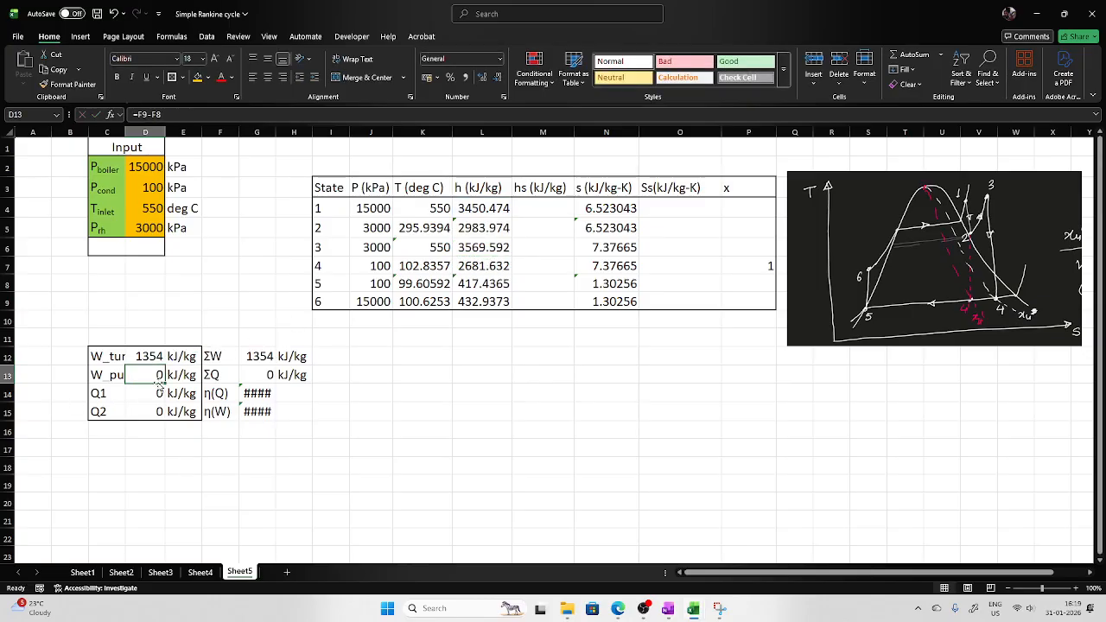
Compute pump work in D13 as the enthalpy difference L9-L8 between states 6 and 5.
text(=)
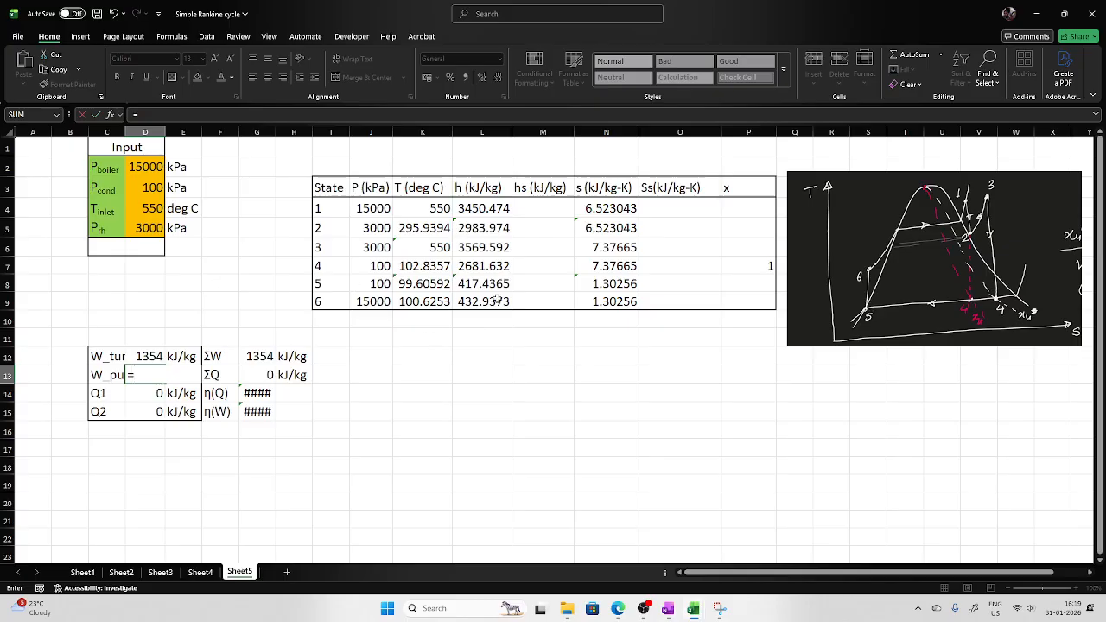
click(487, 304)
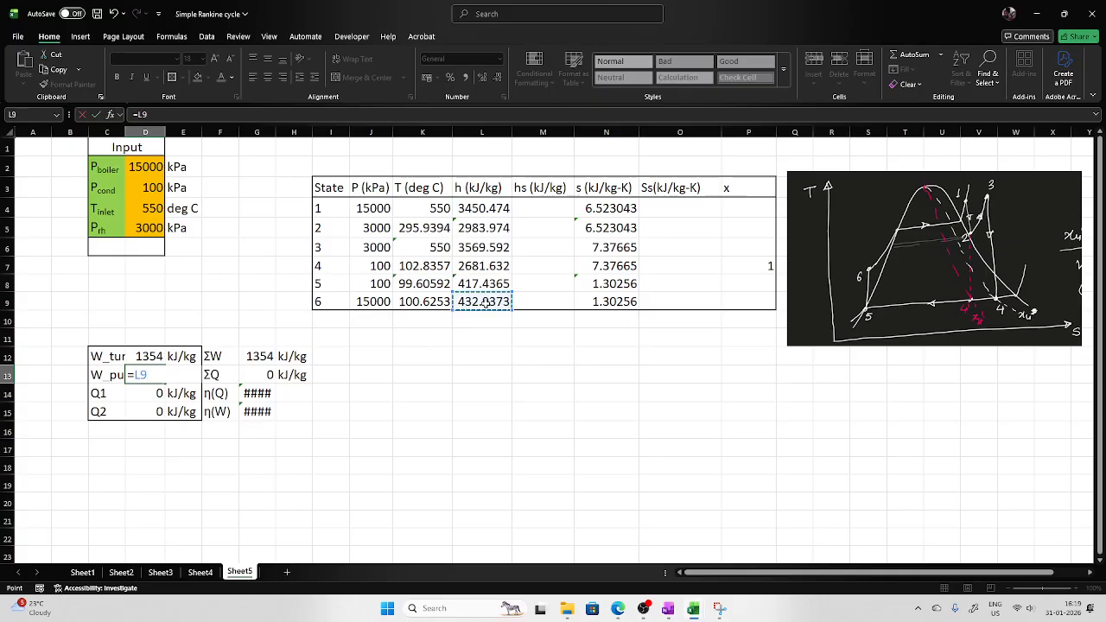
text(-)
click(481, 284)
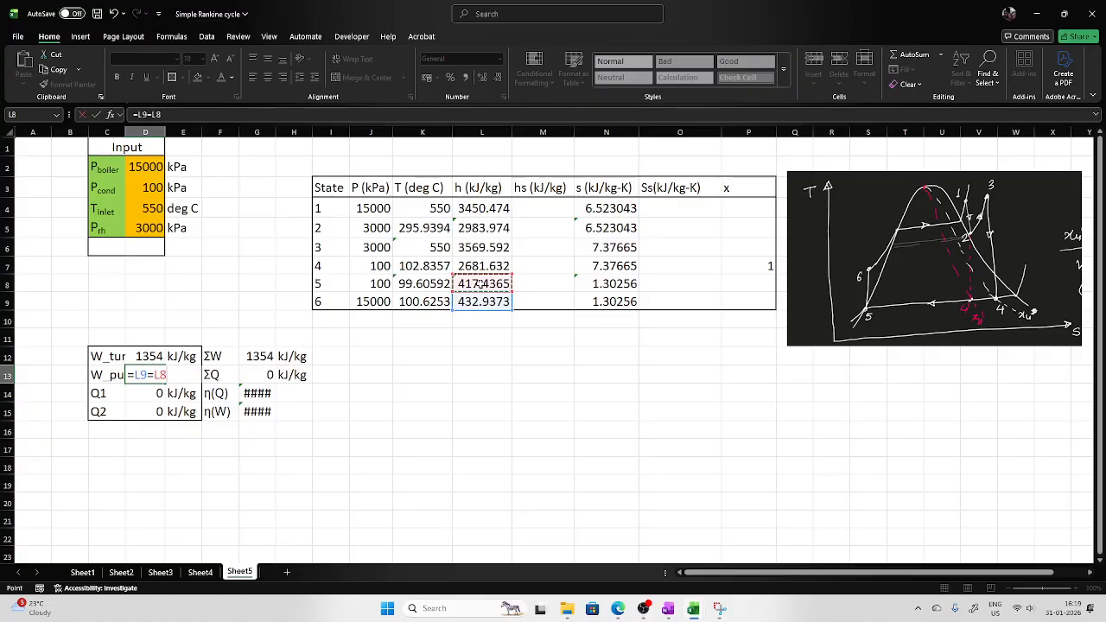
key(BackSpace)
key(BackSpace)
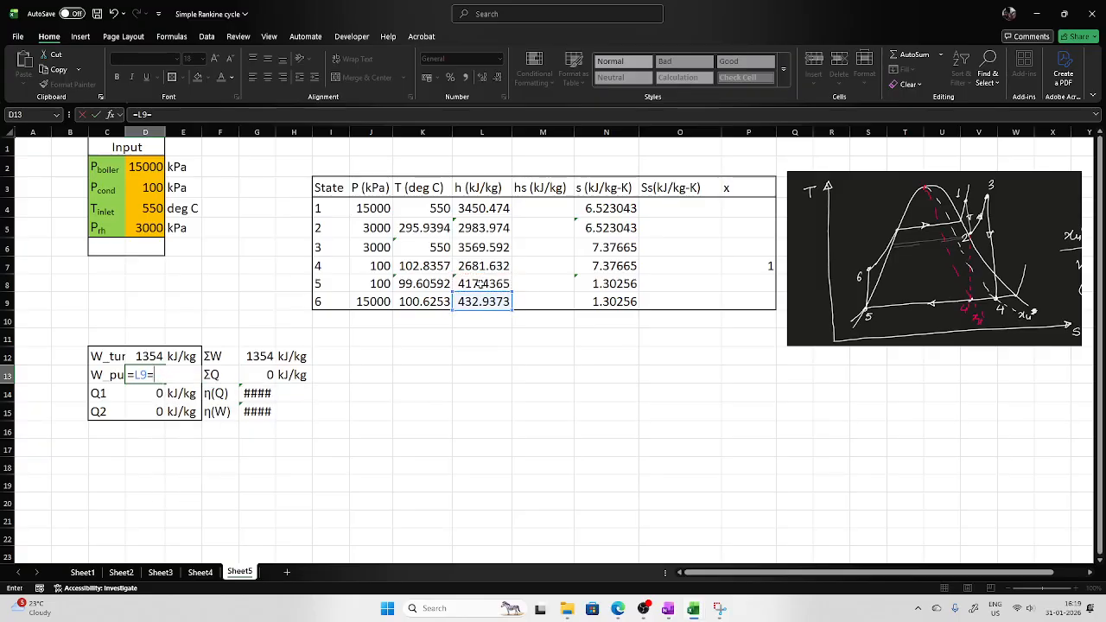
text(-)
click(456, 281)
key(Return)
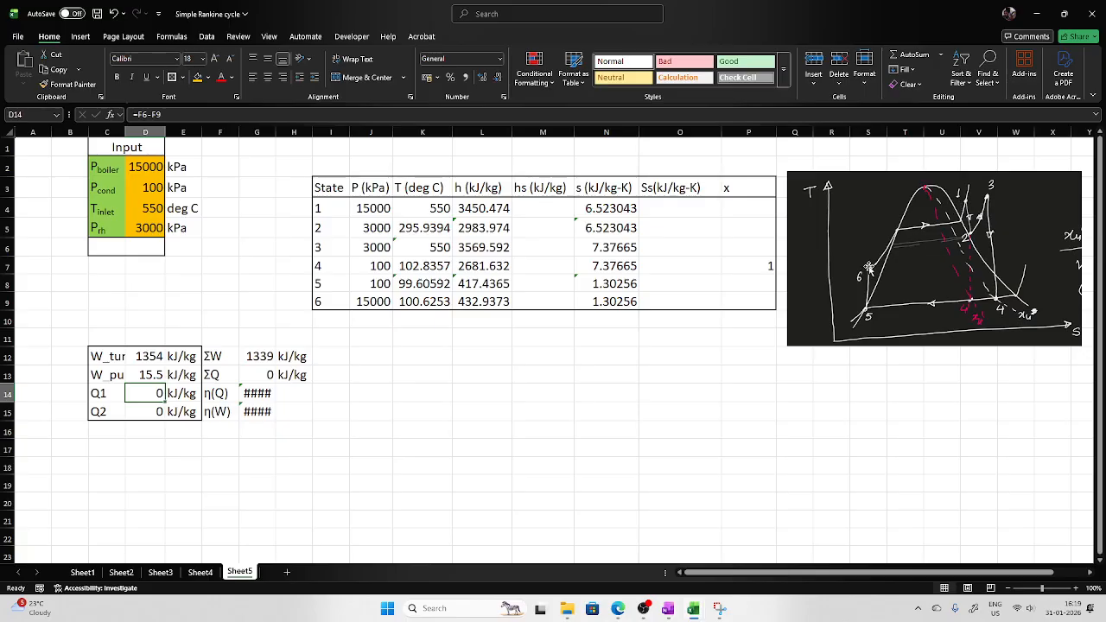
Compute heat added Q1 in D14 as L4-L9+L6-L5, boiler plus reheater heat input.
text(=)
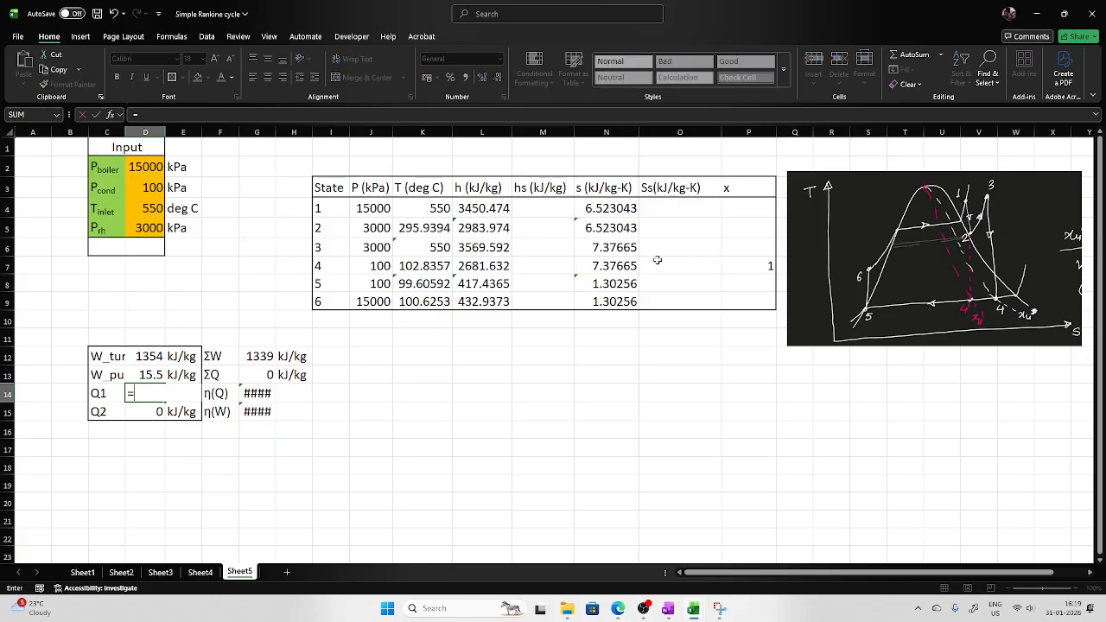
click(508, 208)
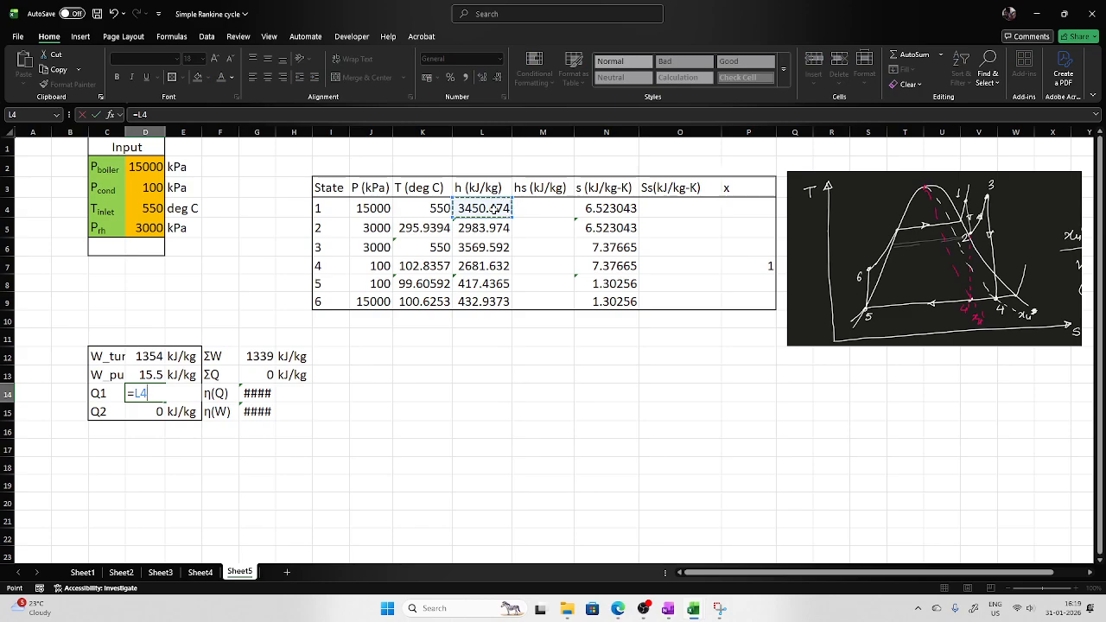
text(-)
click(486, 301)
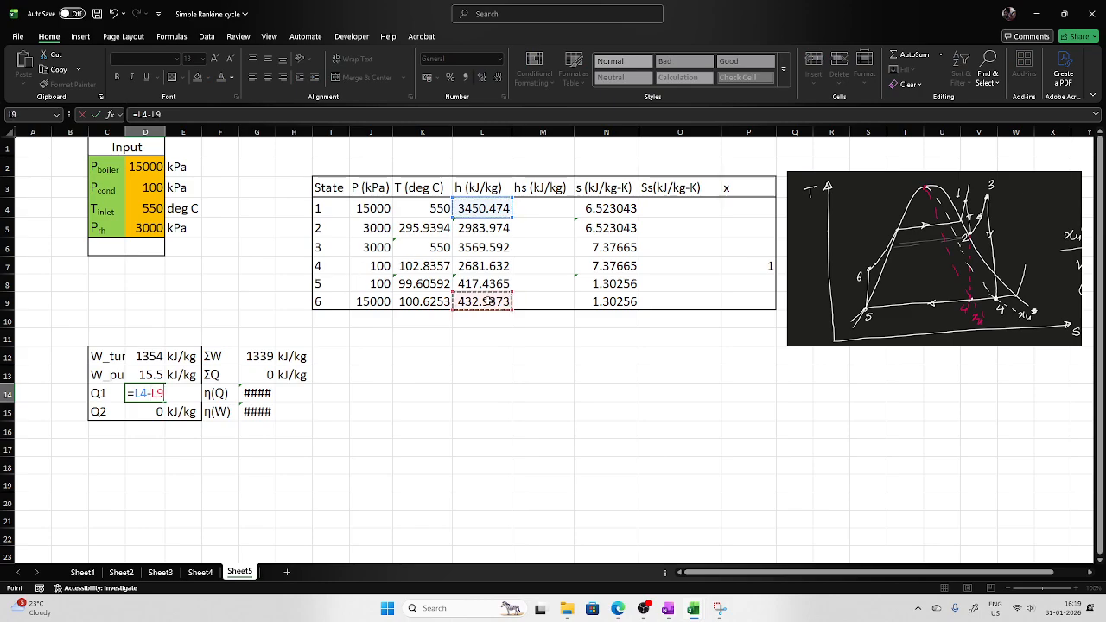
text(+)
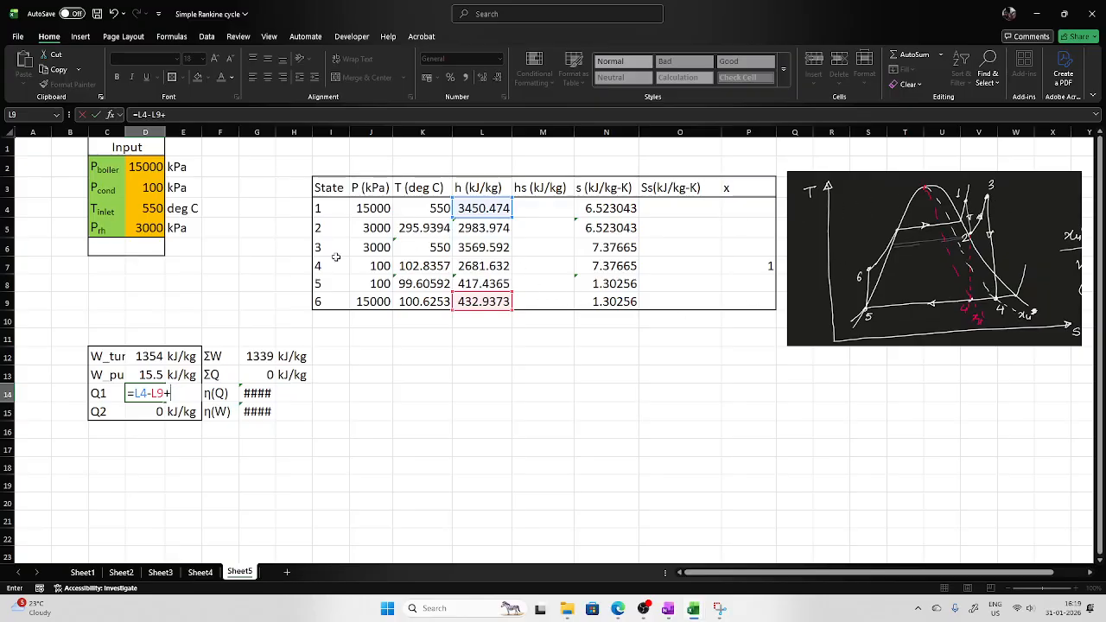
click(482, 250)
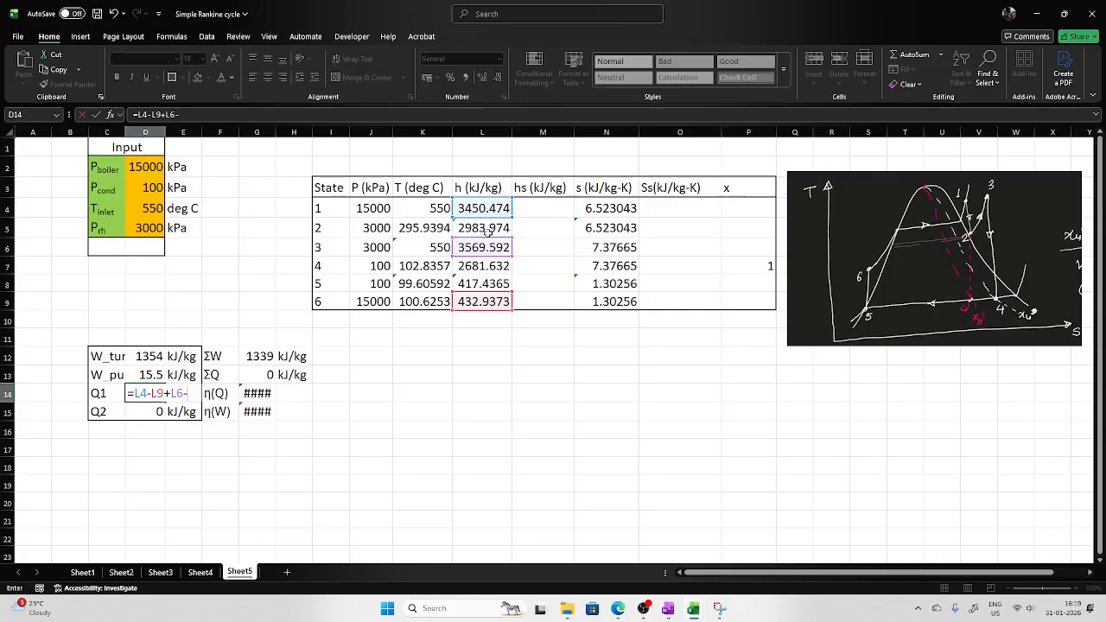
text(-)
click(488, 228)
key(Return)
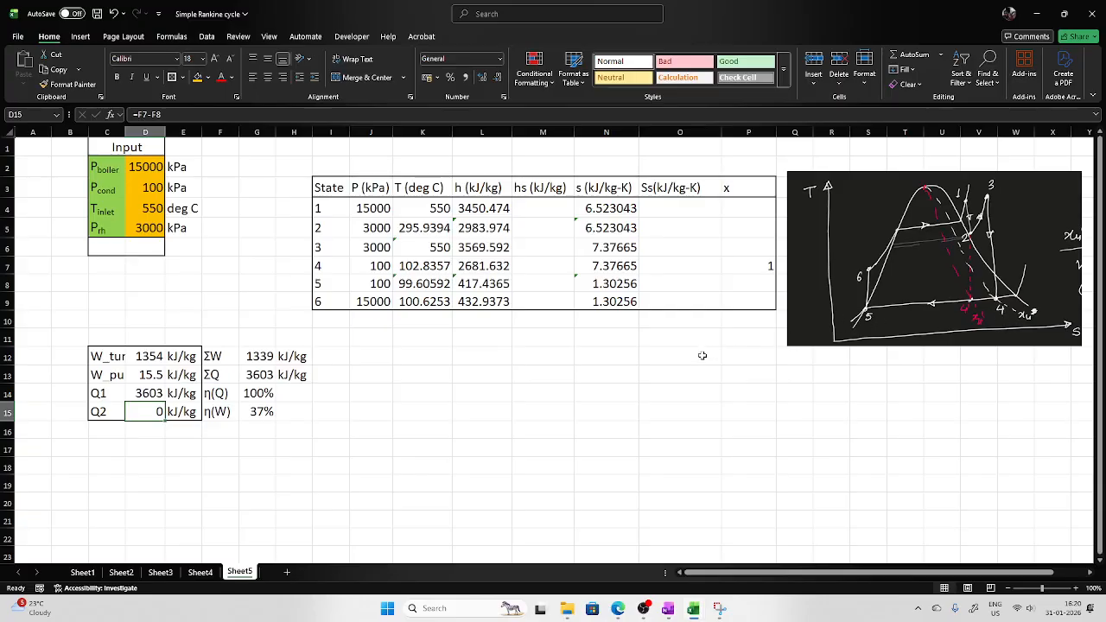
Compute heat rejected Q2 in D15 as L7-L8, the condenser enthalpy difference.
text(=)
click(478, 286)
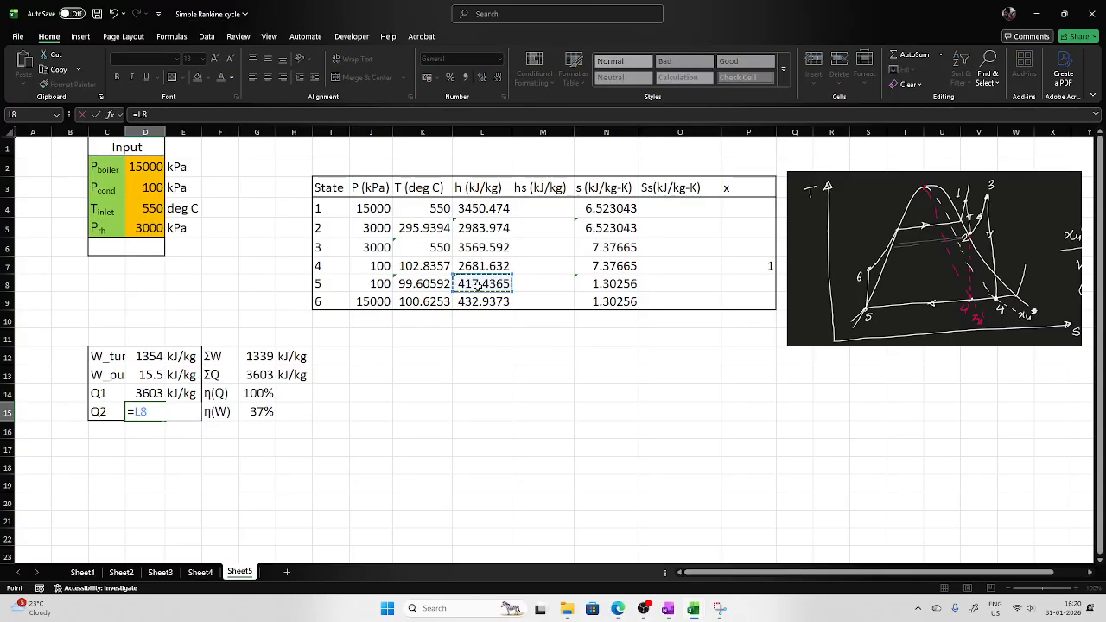
text(-)
key(BackSpace)
key(BackSpace)
key(BackSpace)
click(489, 268)
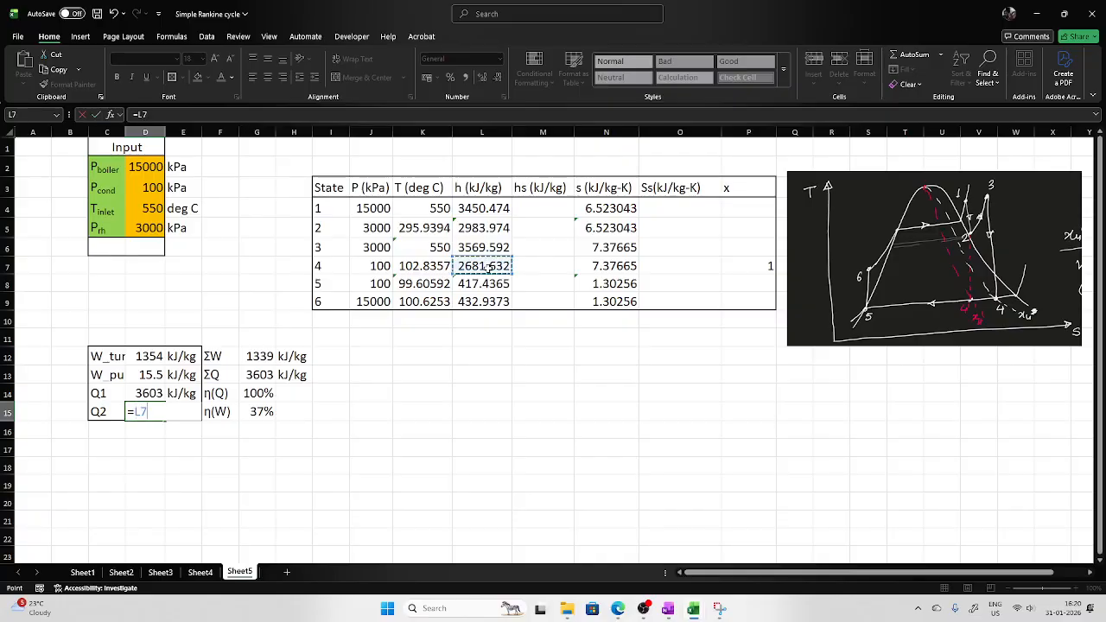
text(-)
click(482, 284)
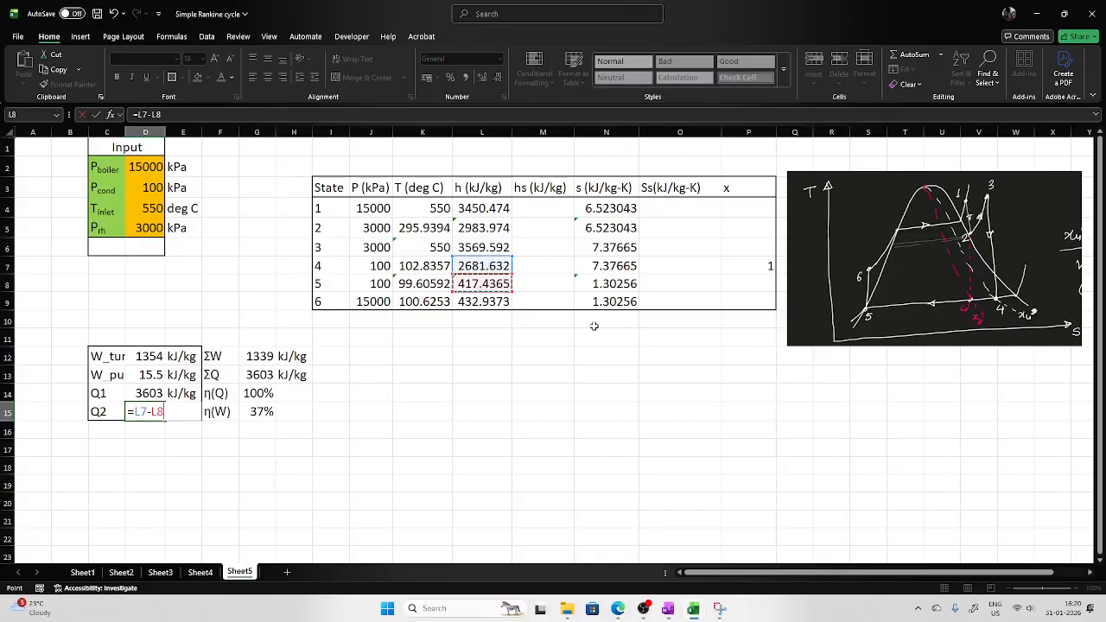
key(Return)
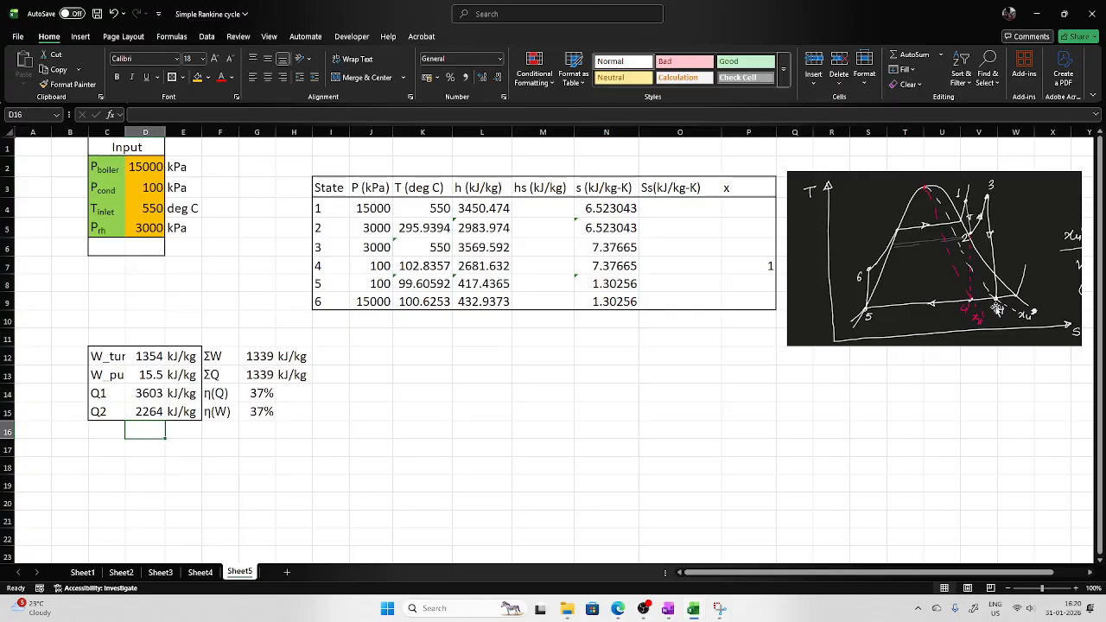
double_click(134, 231)
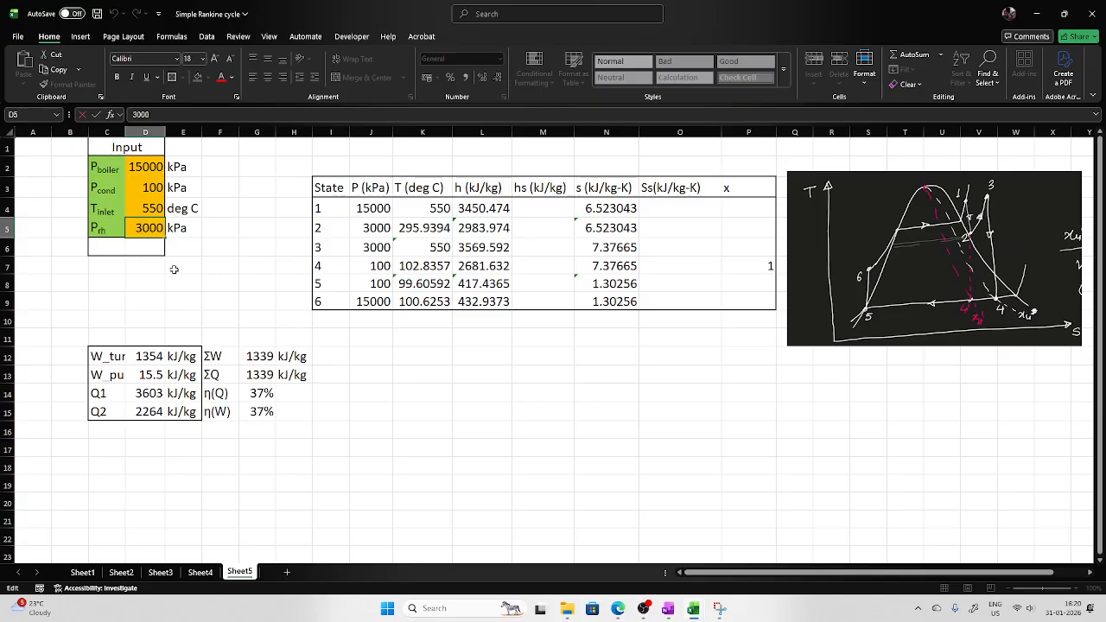
double_click(148, 228)
click(406, 433)
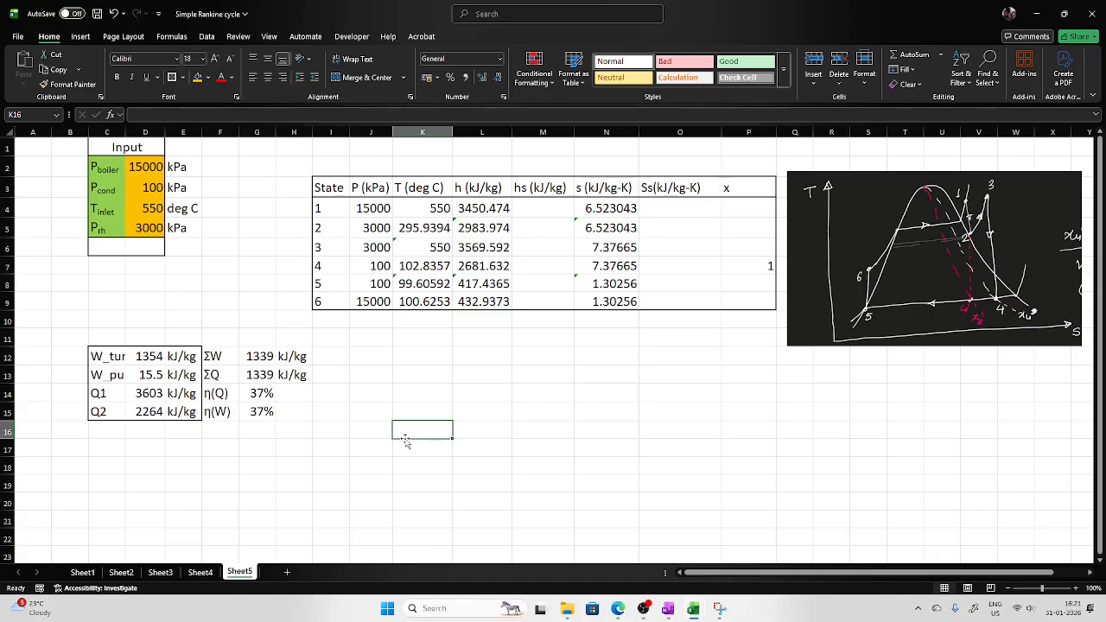
click(643, 608)
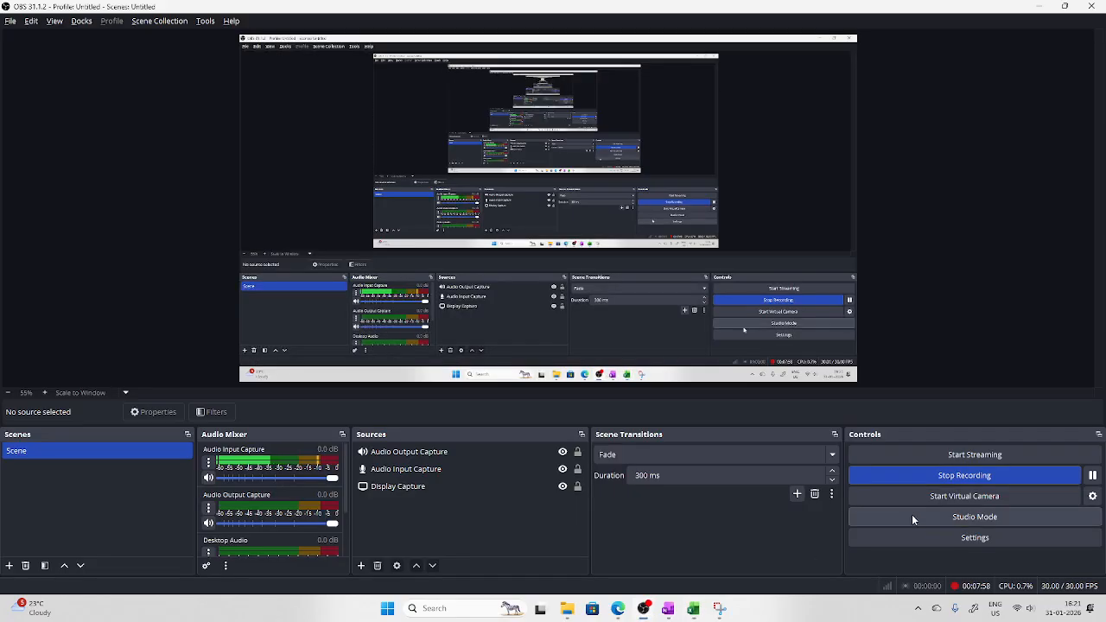